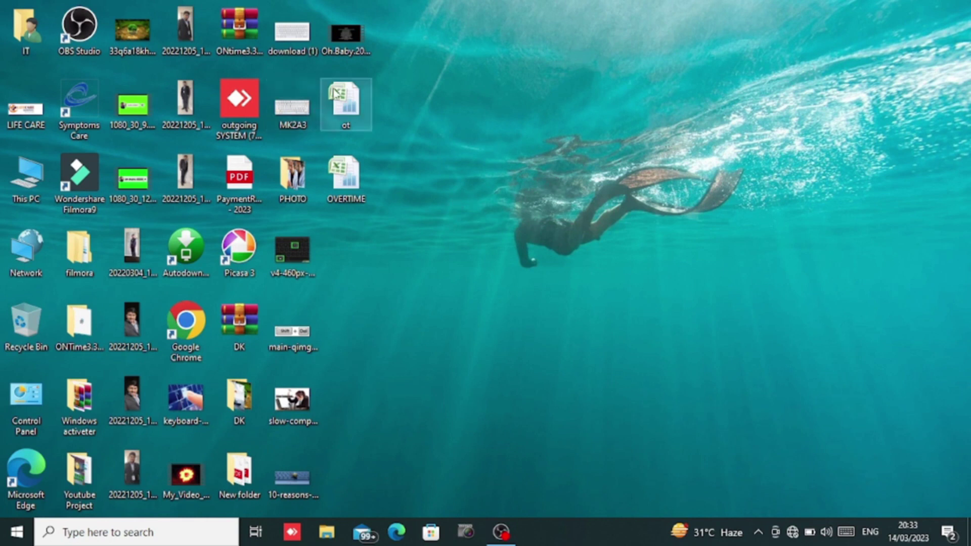
Step: Move the filmora folder to the end of the desktop icons and refresh the desktop
left_click_drag(361, 96, 503, 177)
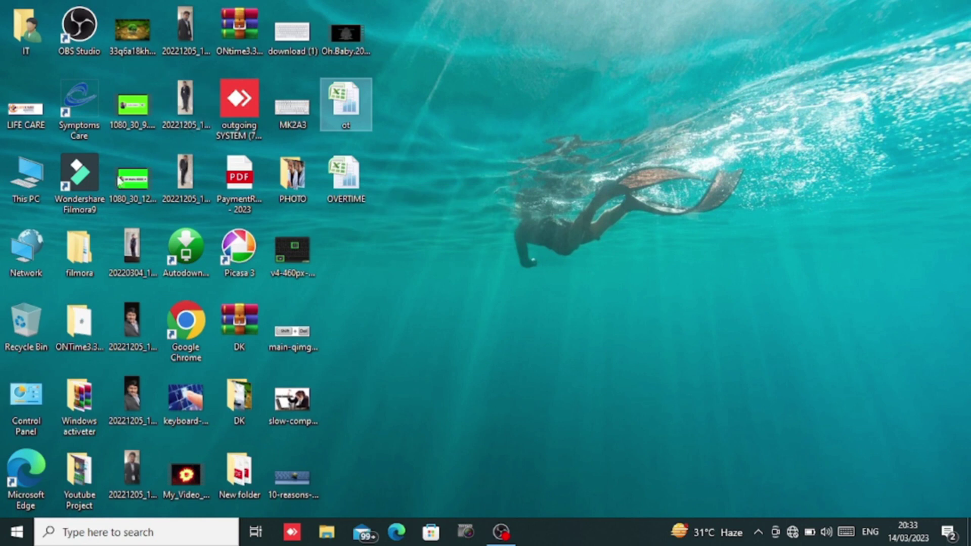
left_click_drag(86, 245, 396, 275)
right_click(430, 214)
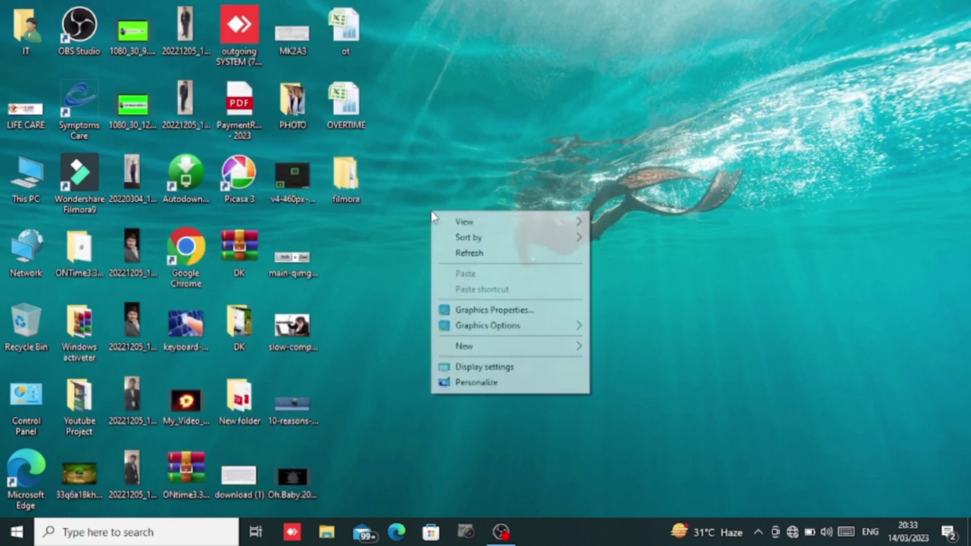
left_click(455, 254)
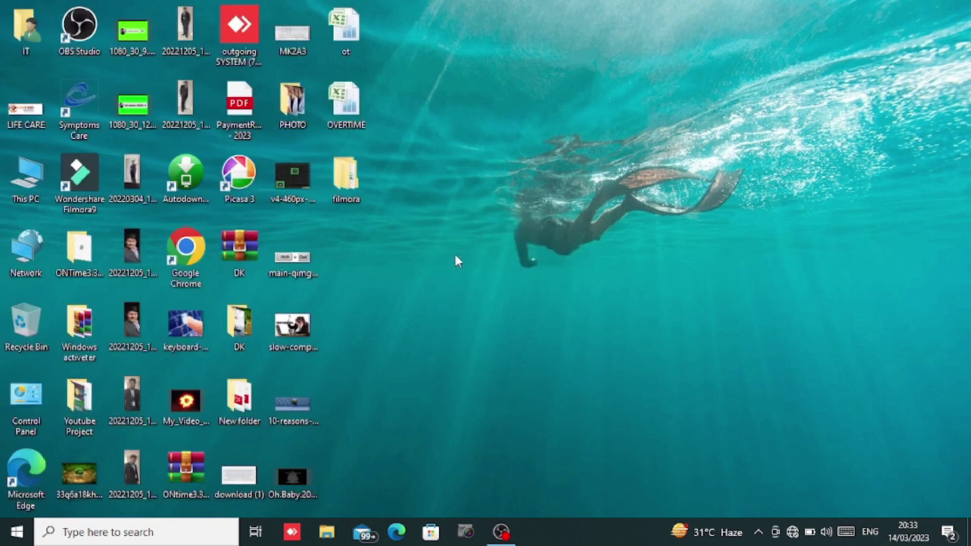
left_click(345, 185)
left_click(401, 151)
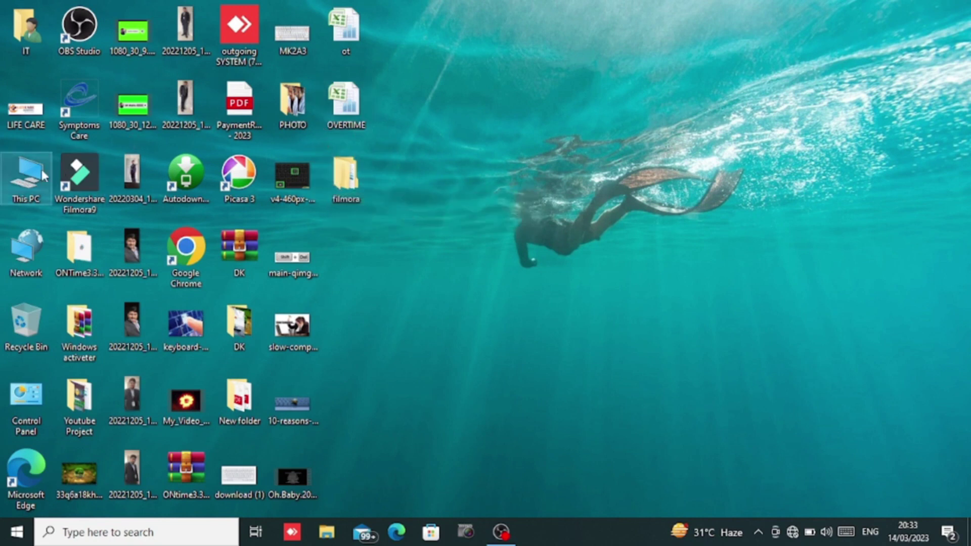
left_click_drag(346, 177, 512, 186)
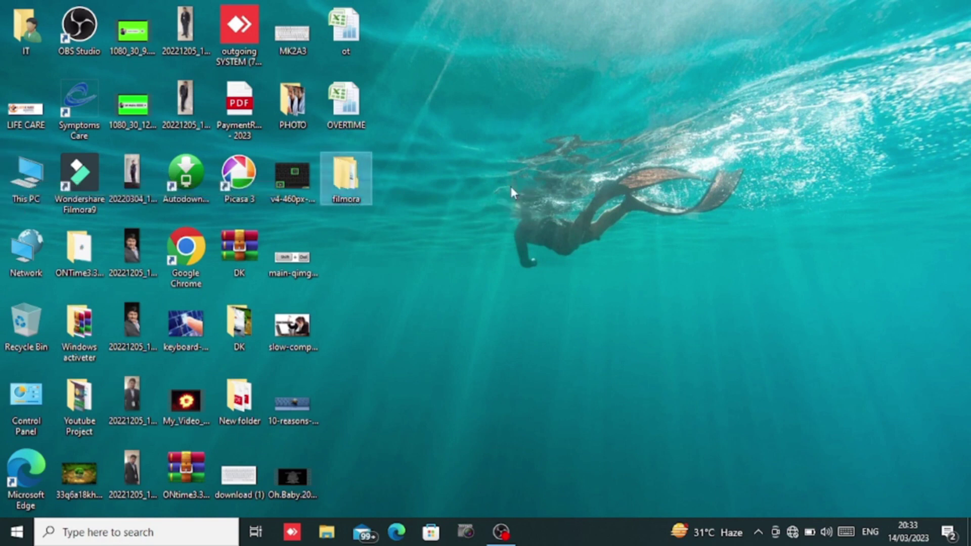
Step: Look over the folders and files on Local Disk (D:), and close the window
double_click(25, 182)
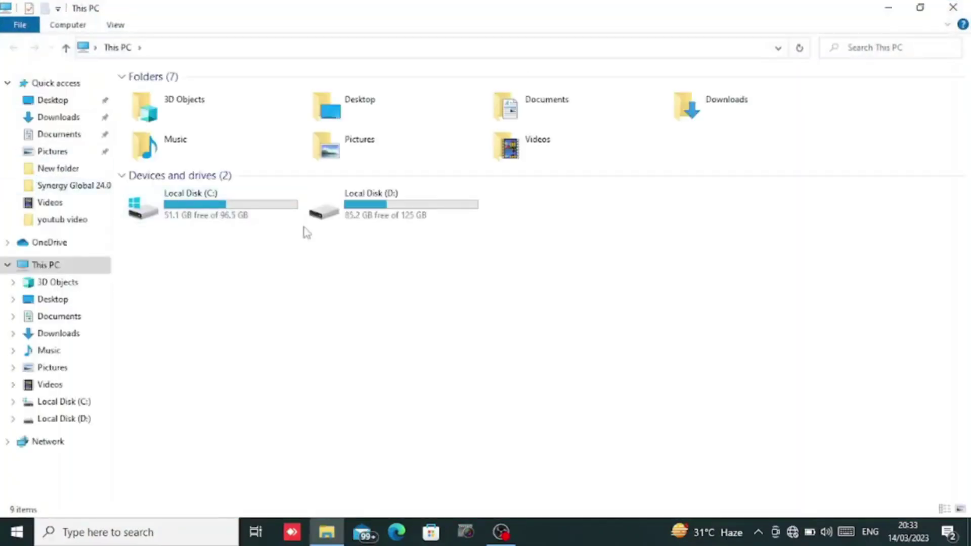
double_click(381, 220)
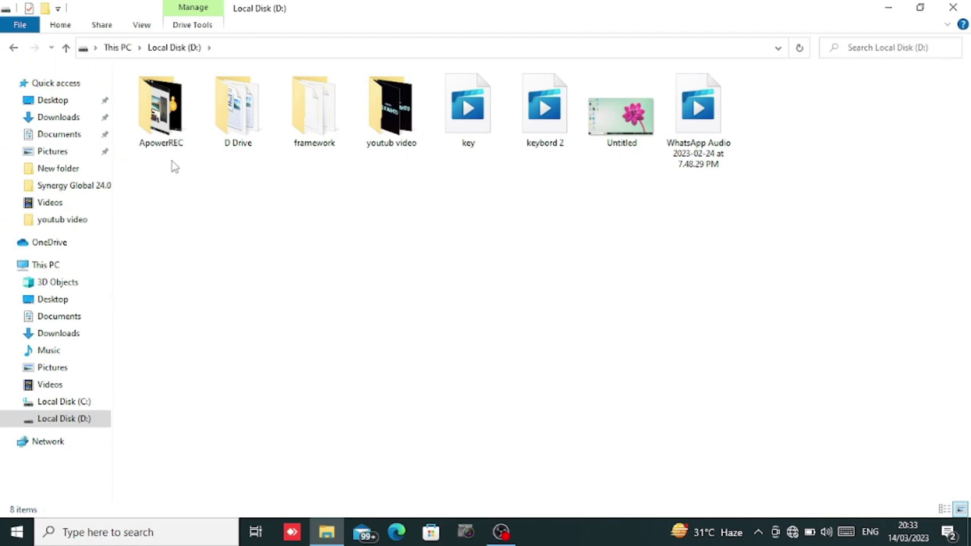
left_click_drag(148, 158, 774, 132)
left_click(803, 268)
left_click(954, 7)
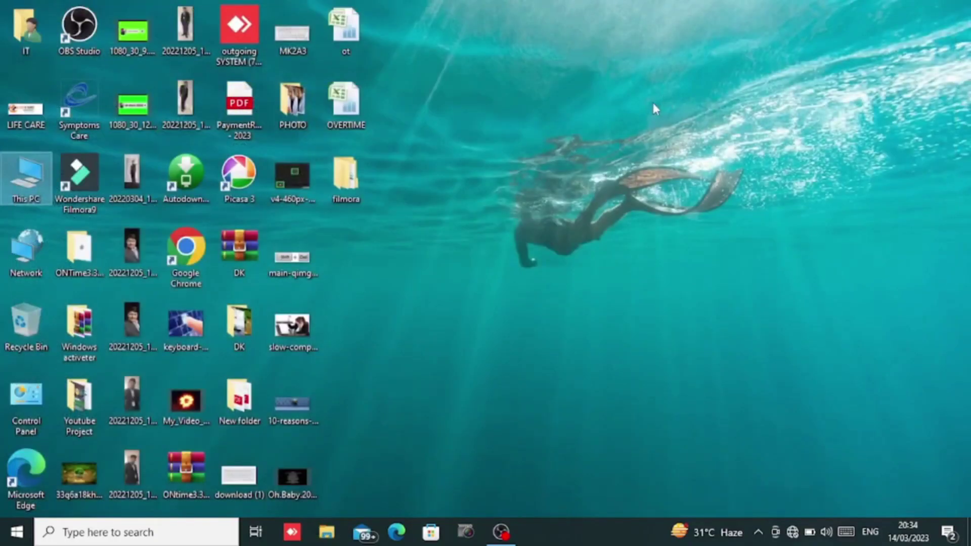
left_click_drag(344, 181, 475, 183)
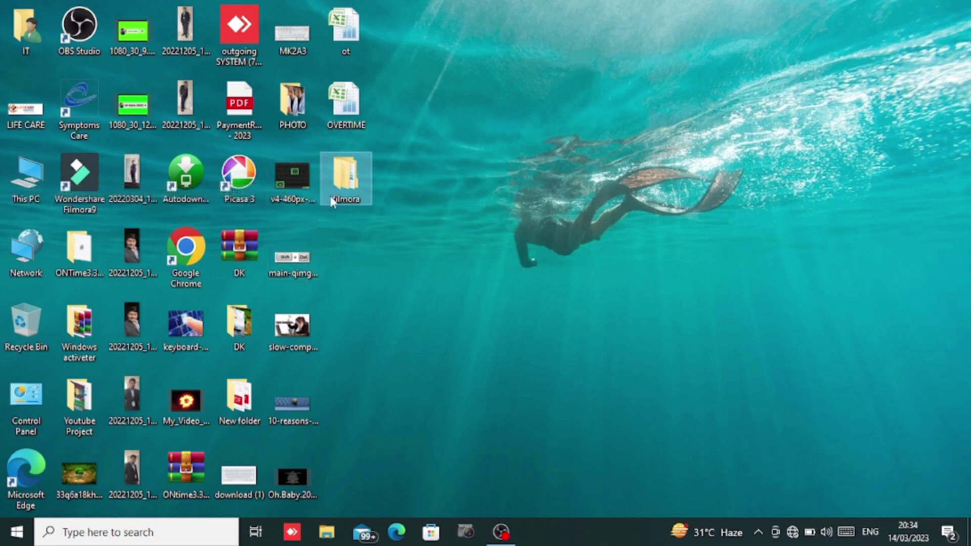
mouse_move(355, 187)
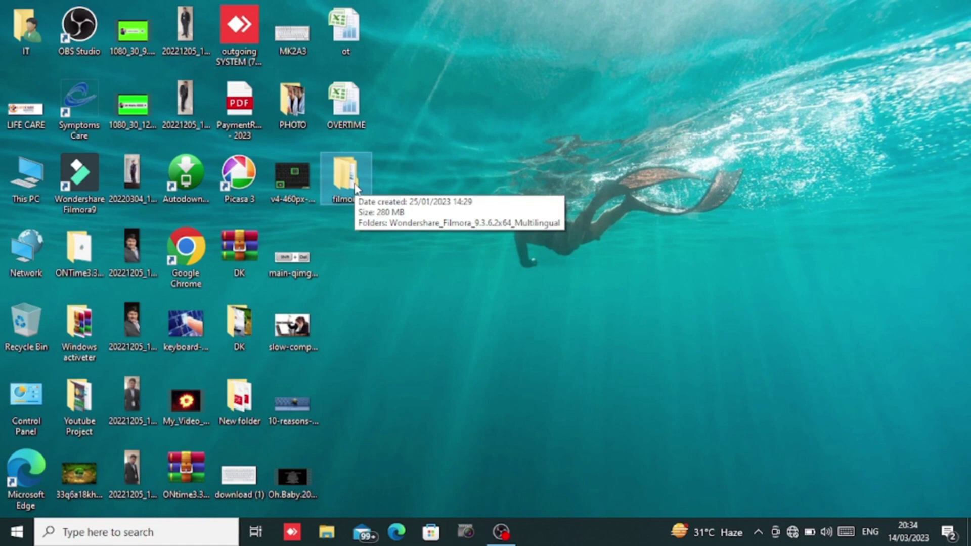
Step: Open Local Disk (D:) from This PC to reach the D Drive folder
double_click(32, 189)
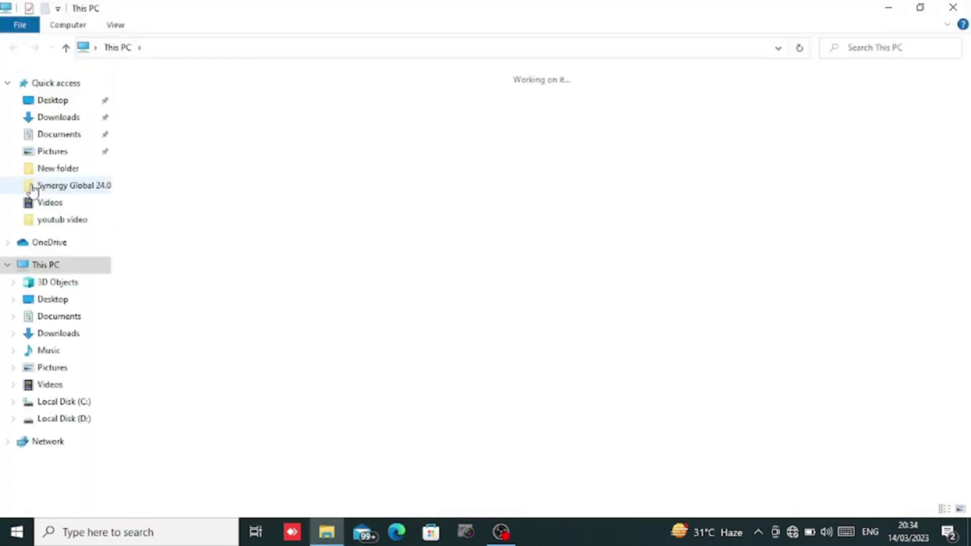
double_click(410, 221)
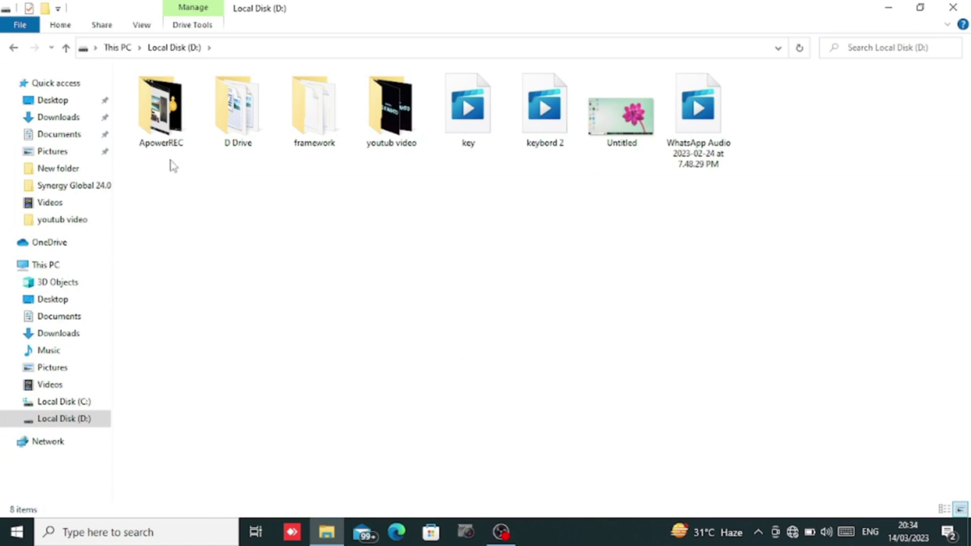
left_click_drag(206, 154, 585, 177)
left_click(252, 148)
left_click(260, 180)
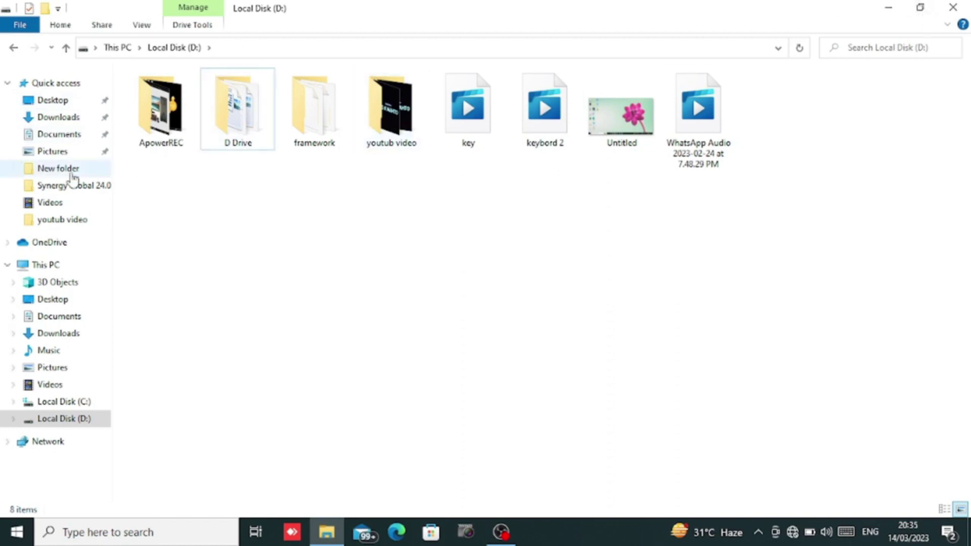
left_click(14, 47)
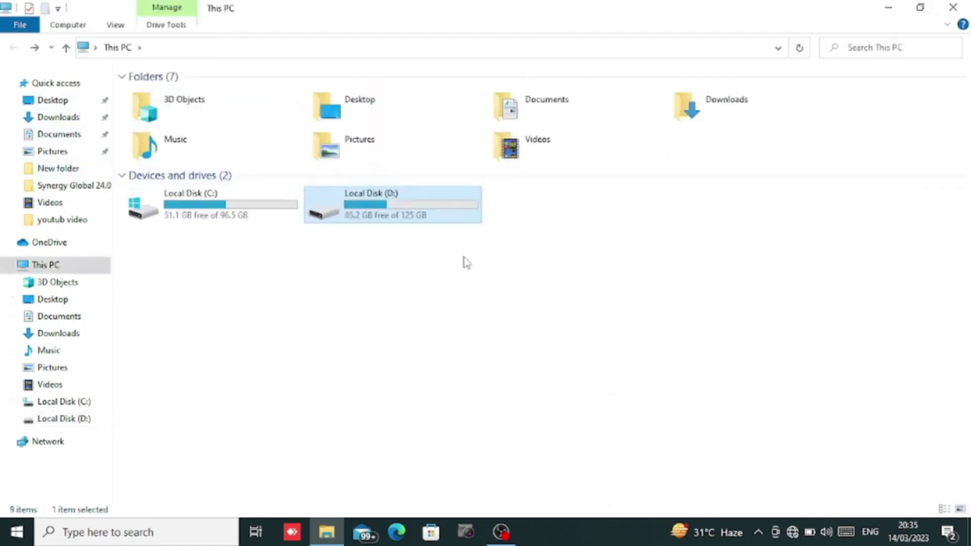
double_click(431, 221)
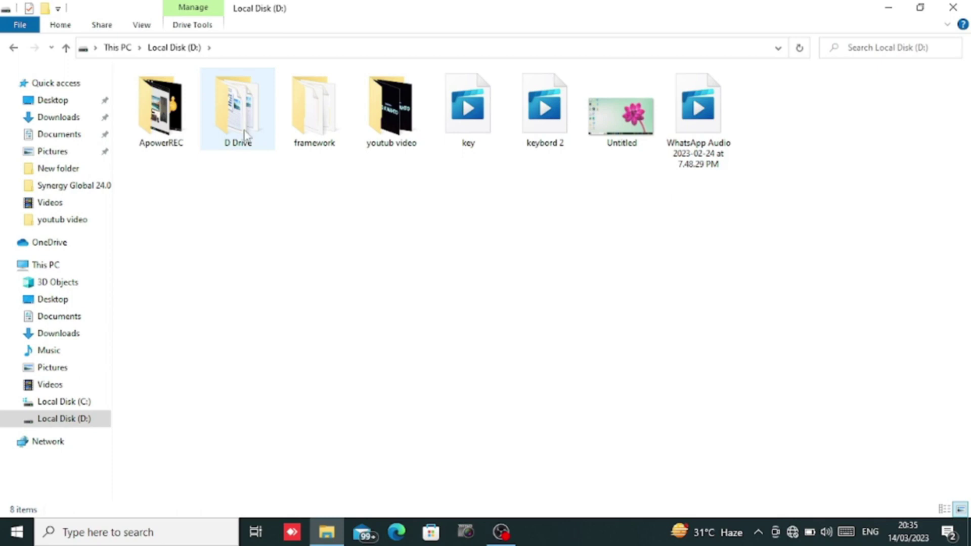
mouse_move(256, 130)
mouse_move(249, 113)
left_click_drag(248, 112, 303, 260)
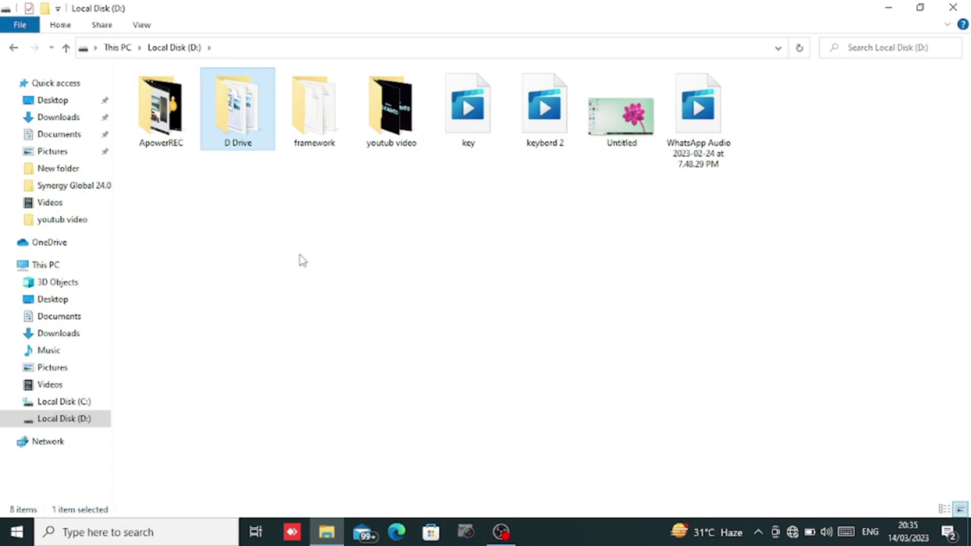
mouse_move(254, 148)
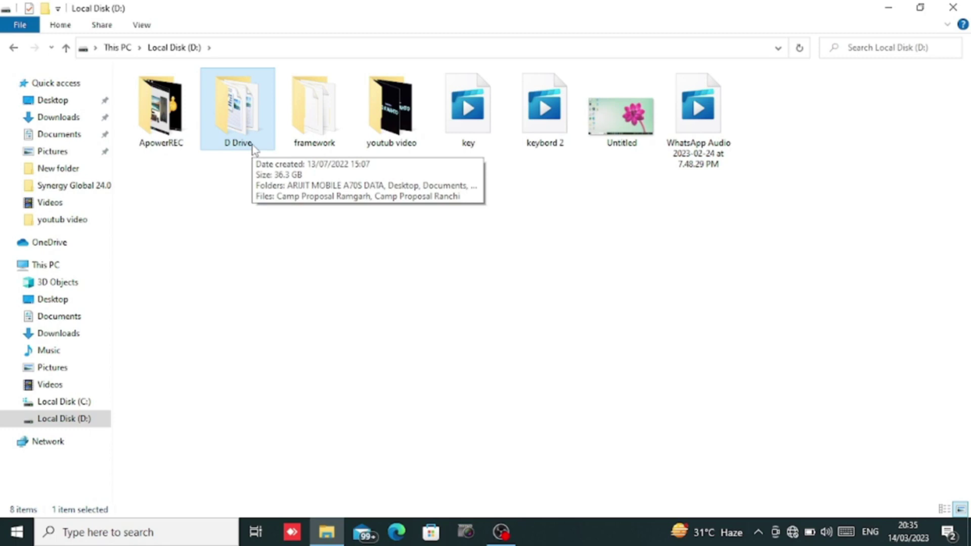
left_click(253, 218)
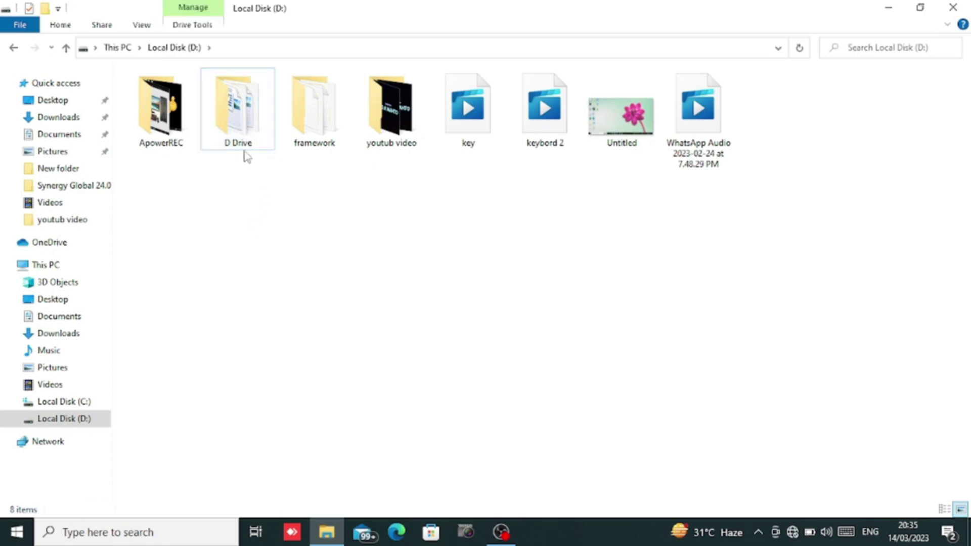
Step: Set the Hidden attribute in the D Drive folder's properties, applying the change to this folder only
mouse_move(252, 142)
left_click(262, 131)
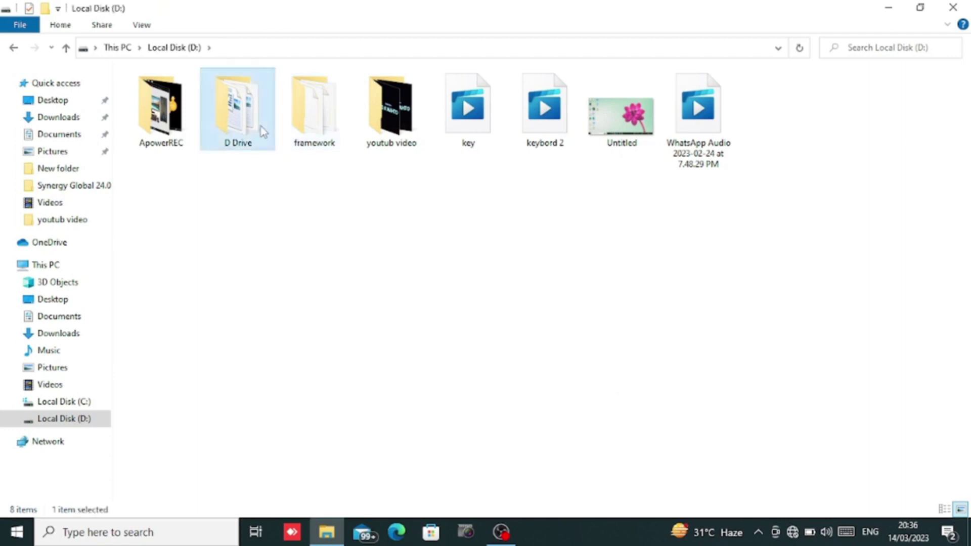
right_click(262, 131)
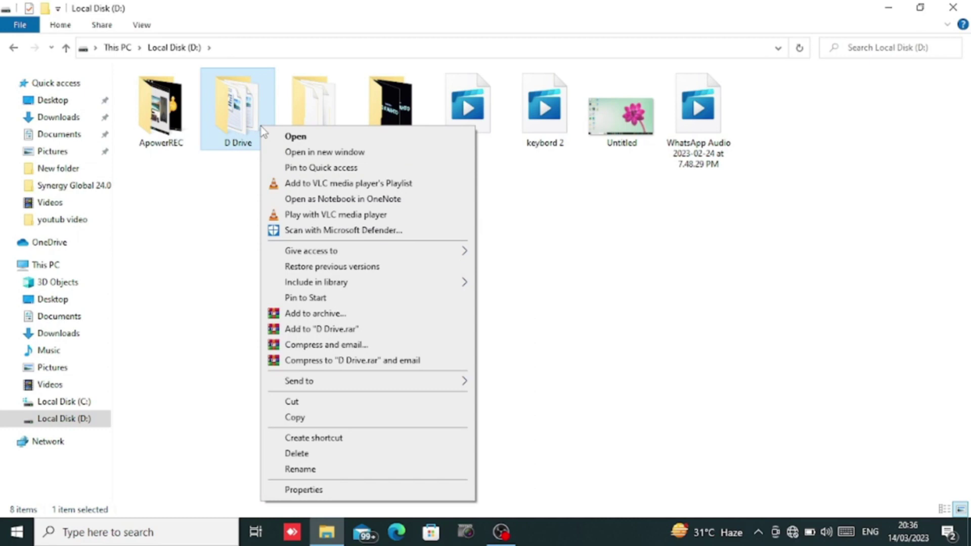
left_click(345, 498)
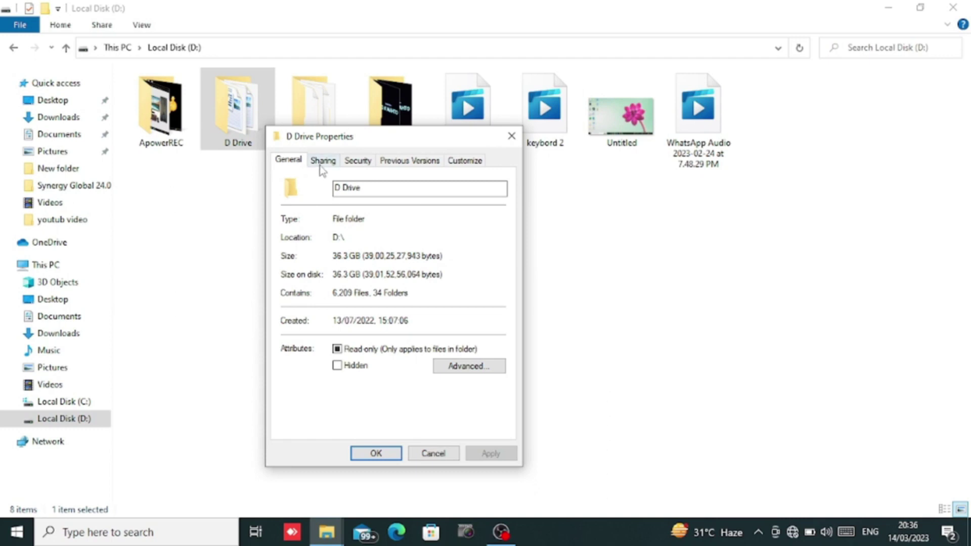
left_click(357, 160)
left_click(288, 161)
left_click(337, 365)
left_click(487, 455)
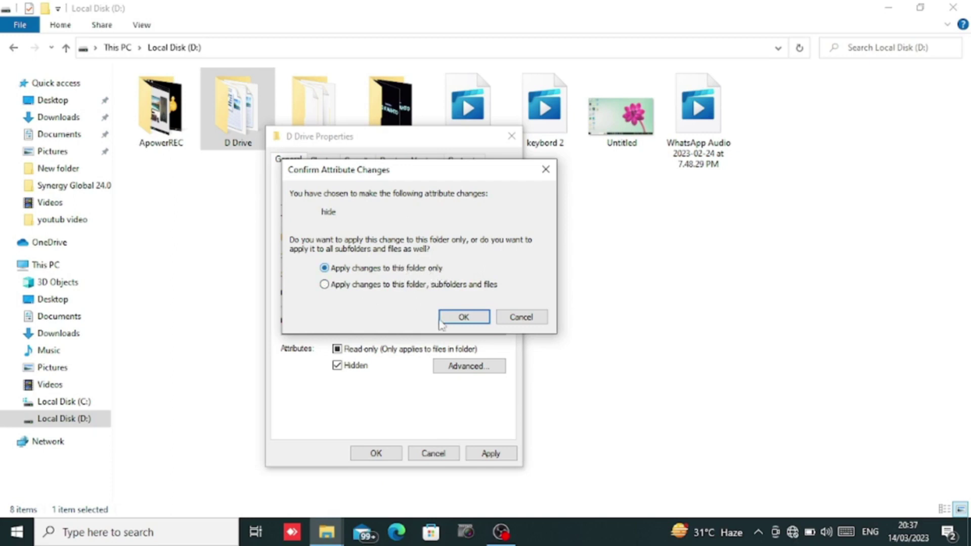
left_click(454, 318)
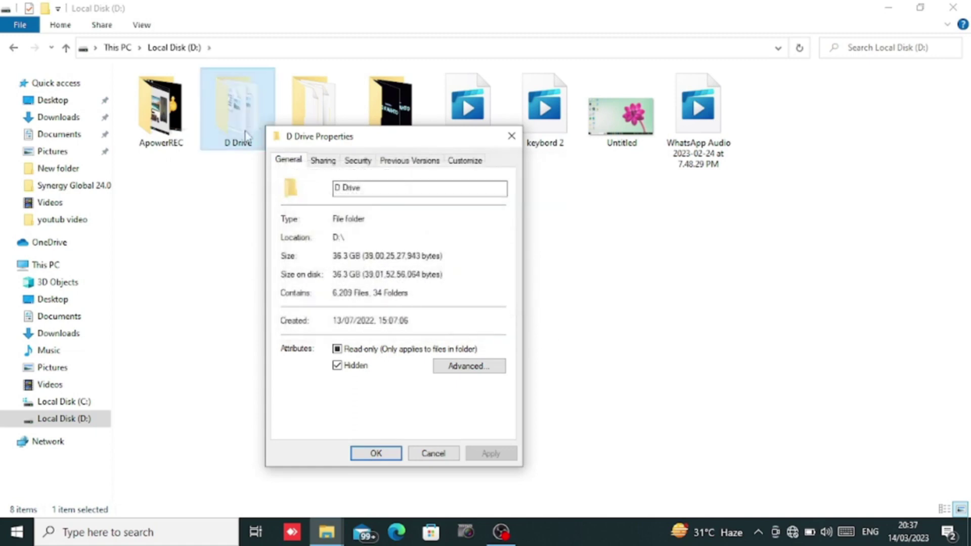
left_click(377, 453)
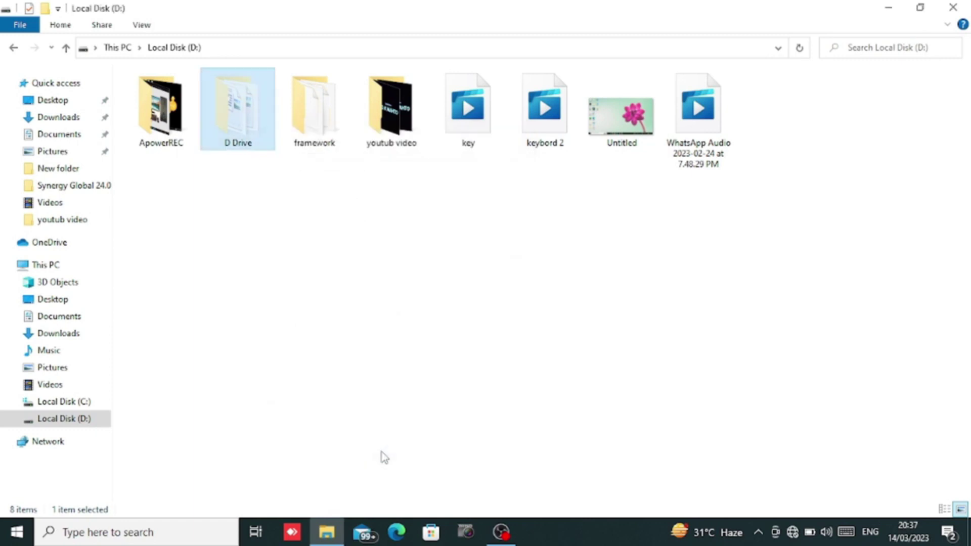
Step: Refresh the contents view of Local Disk (D:) twice
right_click(365, 368)
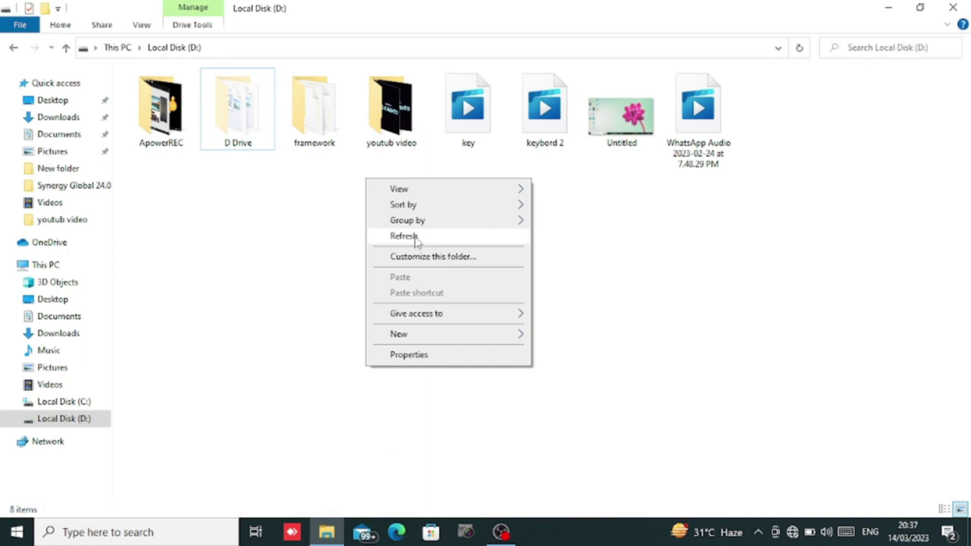
left_click(417, 240)
right_click(416, 243)
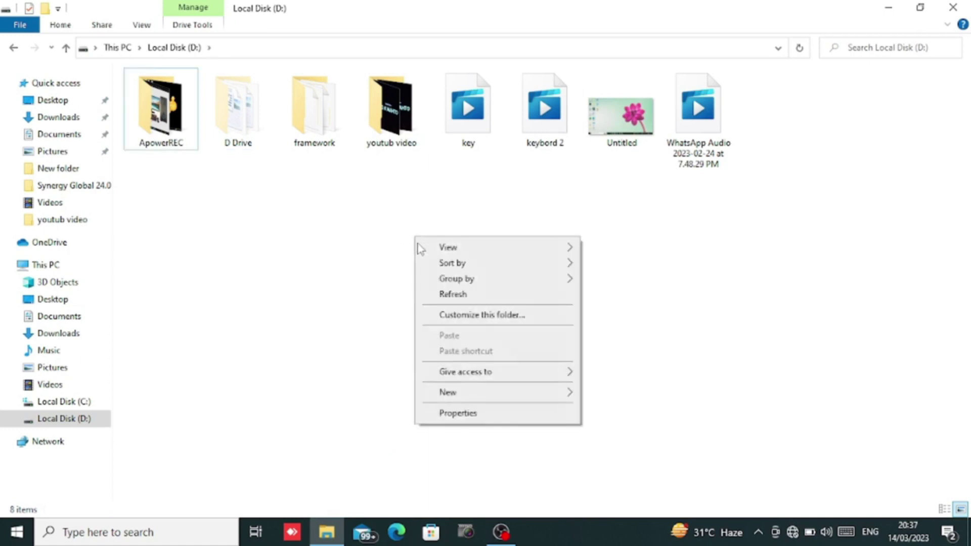
left_click(445, 294)
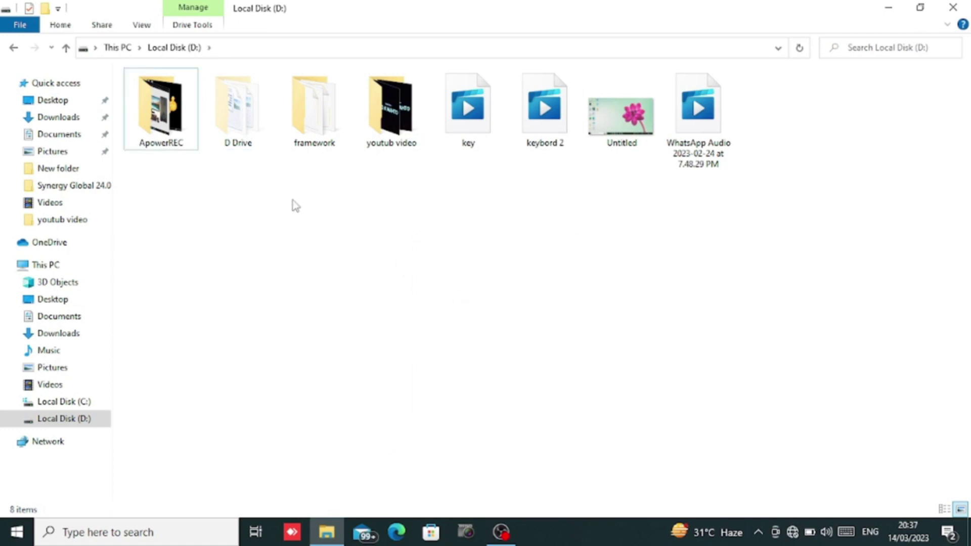
Step: Check that the D Drive folder's contents can still be opened, returning to Local Disk (D:) each time
double_click(241, 132)
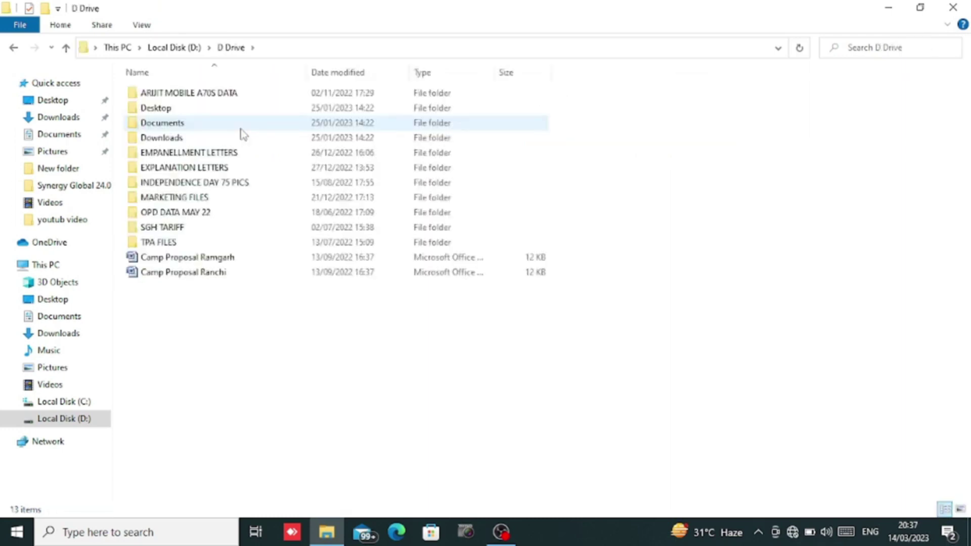
left_click(13, 48)
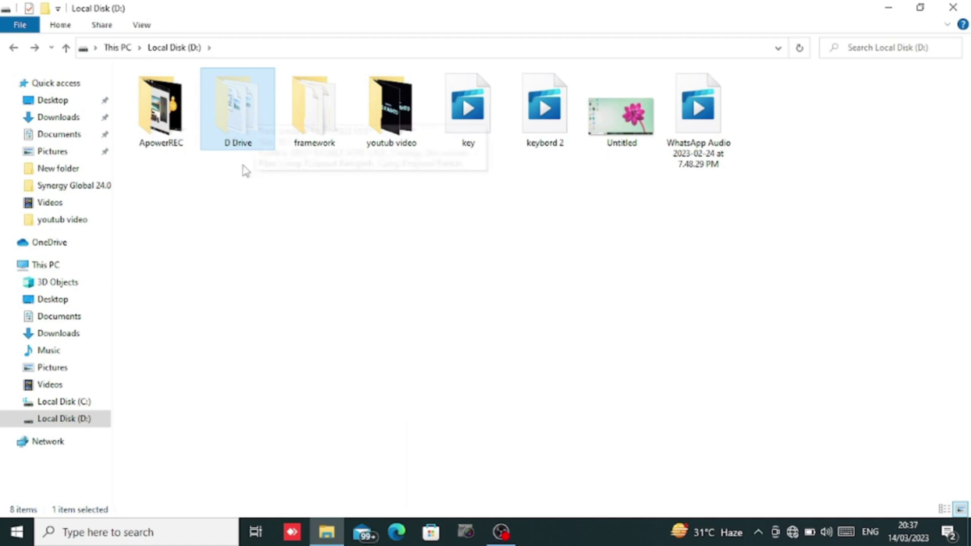
mouse_move(231, 134)
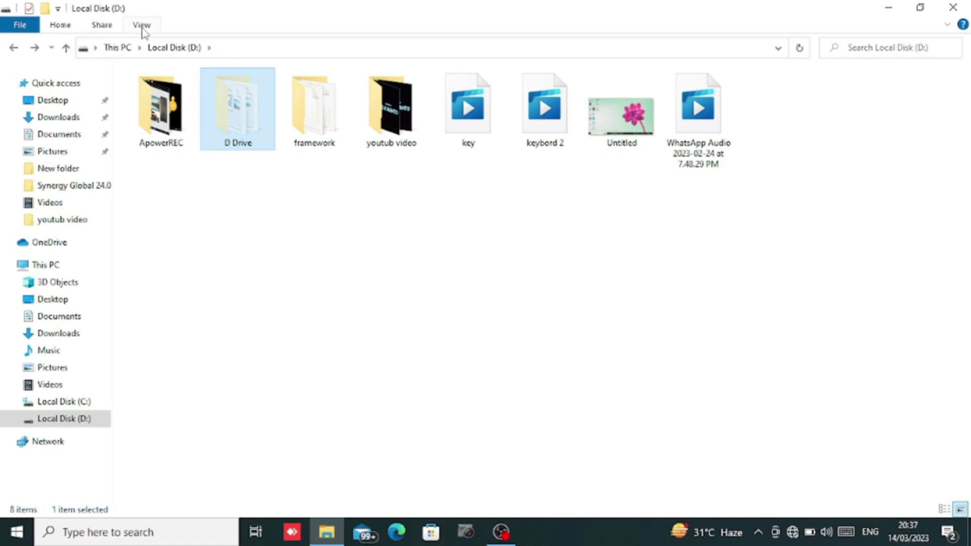
left_click(362, 238)
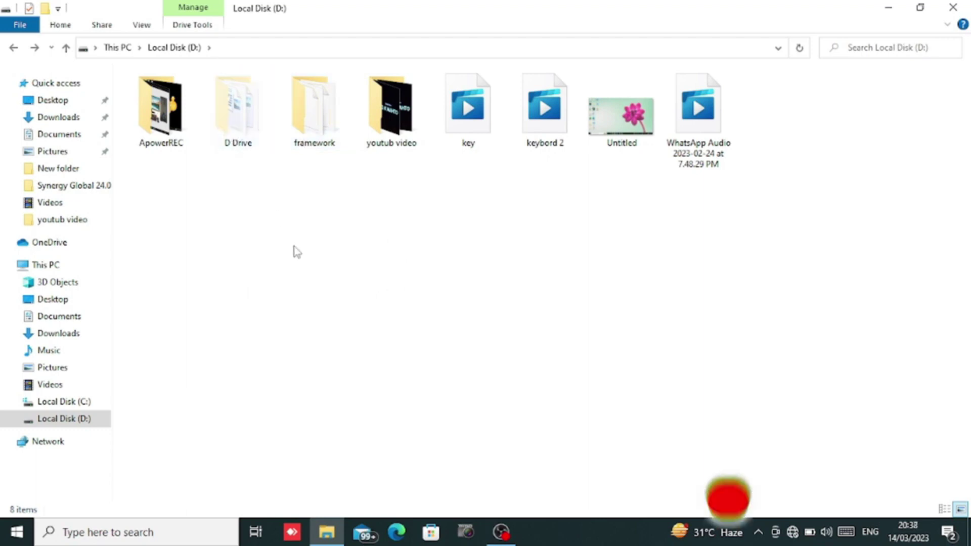
left_click(240, 122)
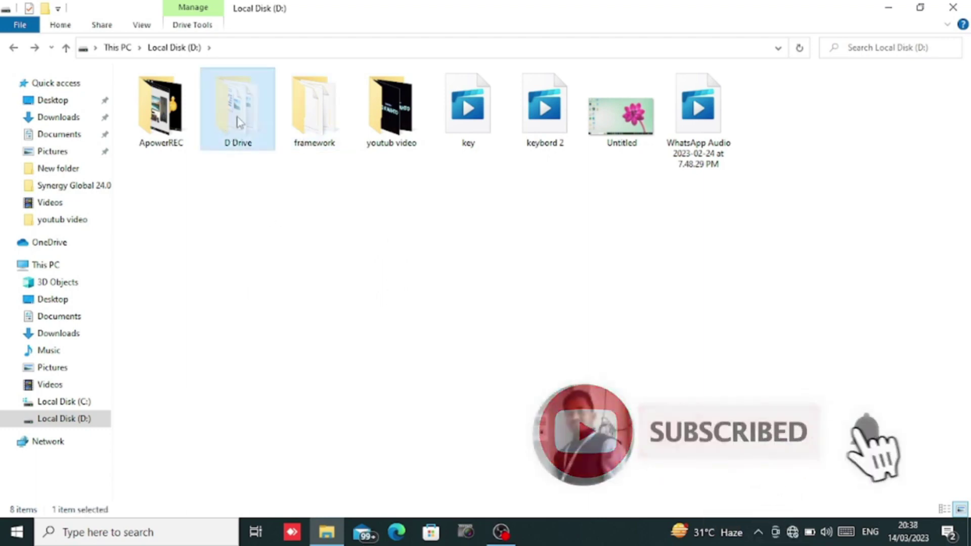
double_click(240, 123)
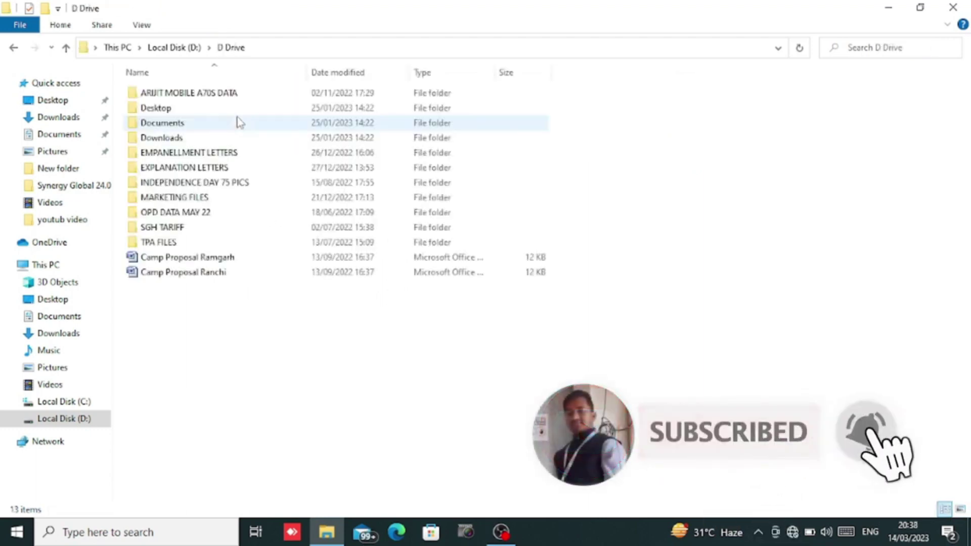
left_click(14, 47)
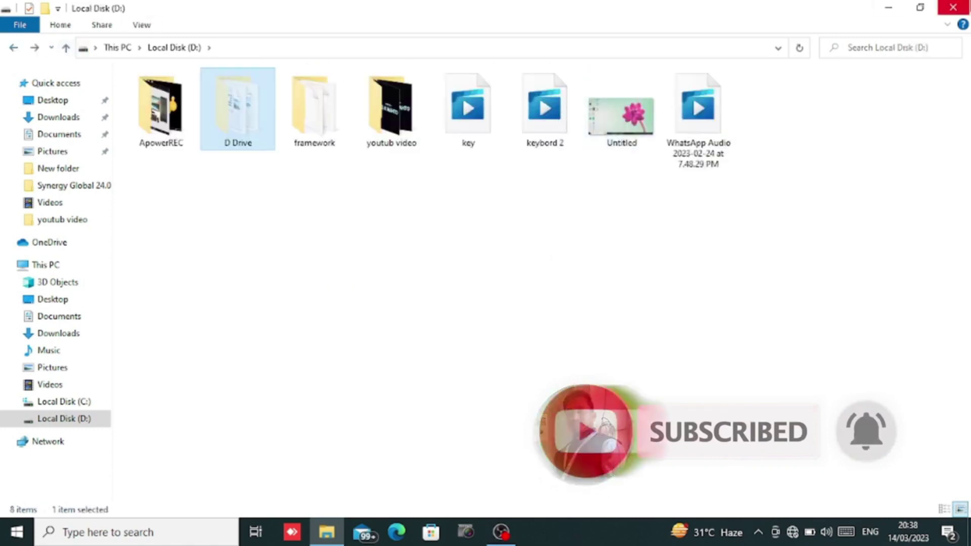
Step: Close the folder window and refresh the desktop
left_click(953, 7)
right_click(684, 93)
left_click(705, 137)
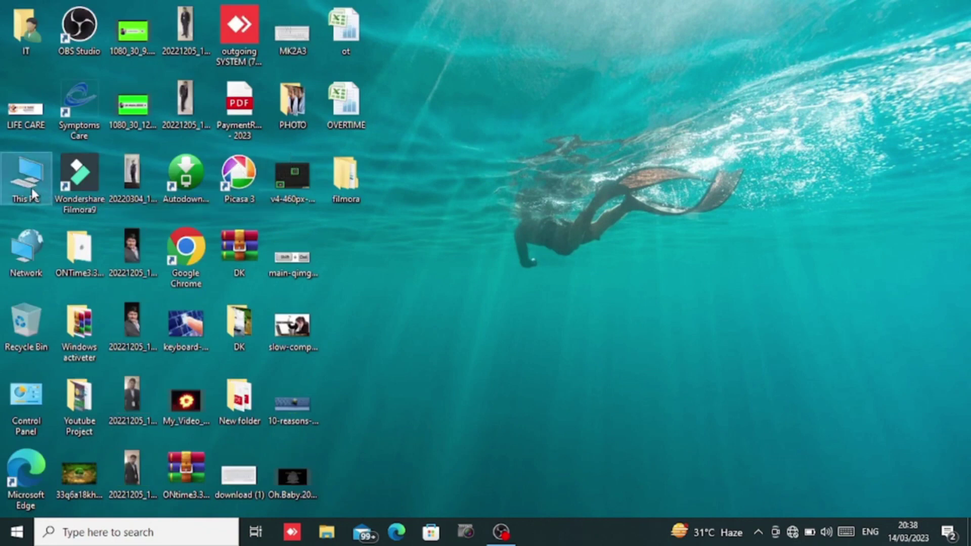
Step: Open Local Disk (D:) and apply the folder option "Don't show hidden files, folders, or drives"
double_click(31, 187)
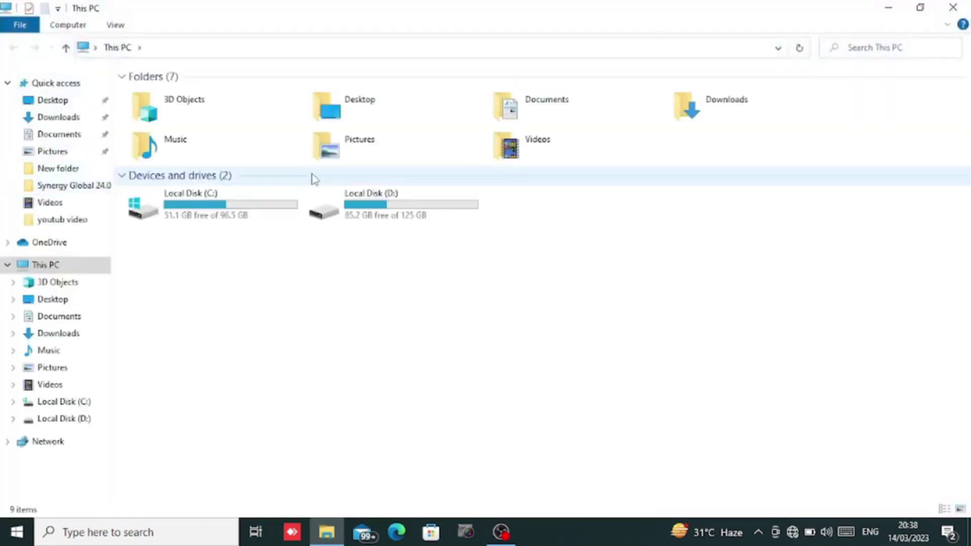
left_click(348, 202)
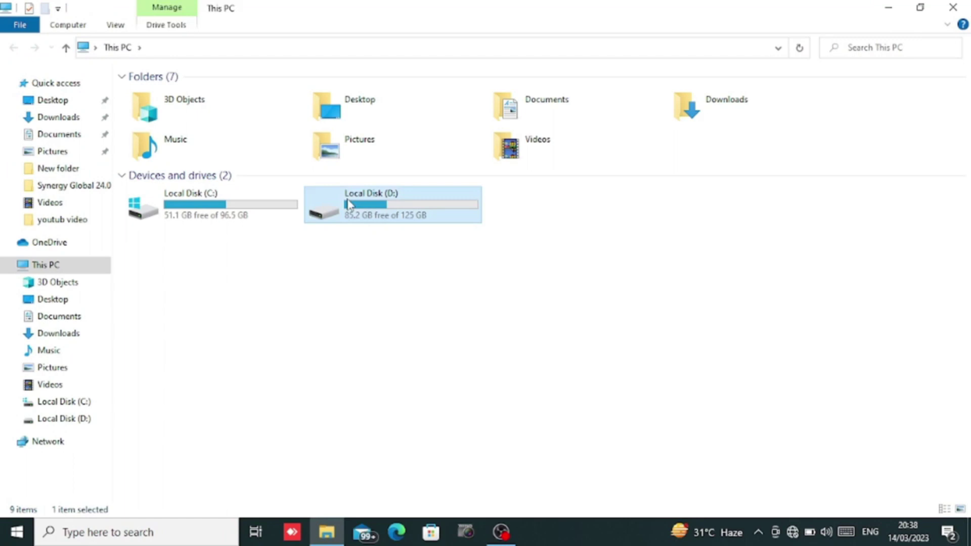
double_click(347, 202)
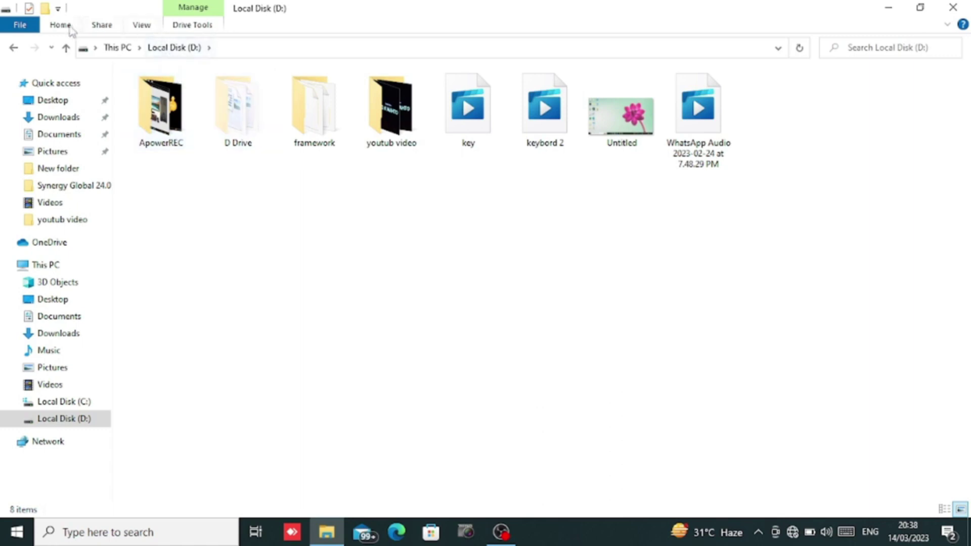
left_click(143, 25)
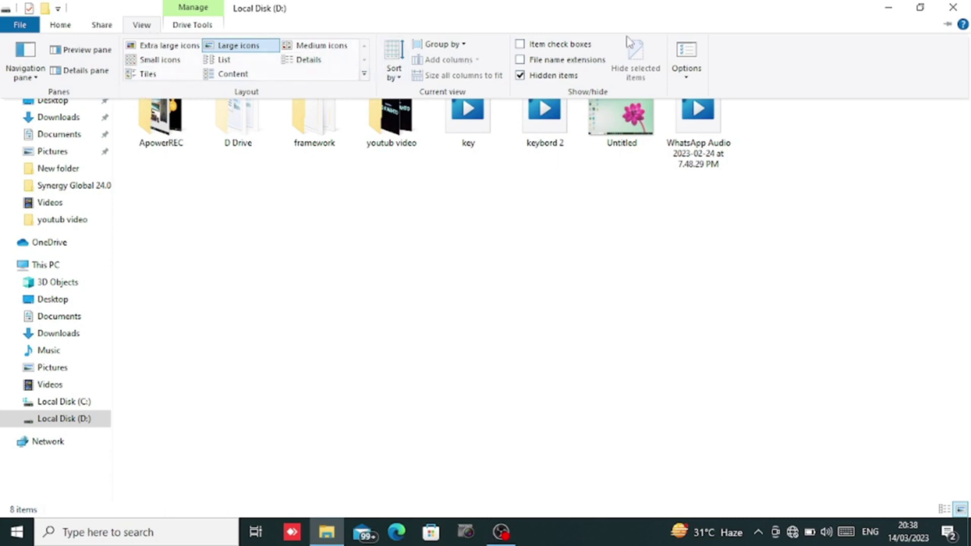
left_click(687, 78)
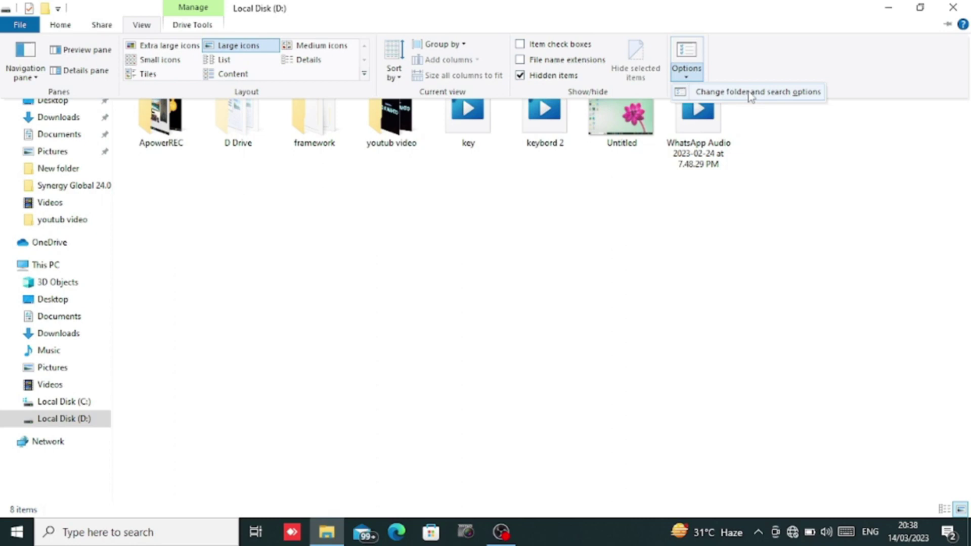
left_click(750, 93)
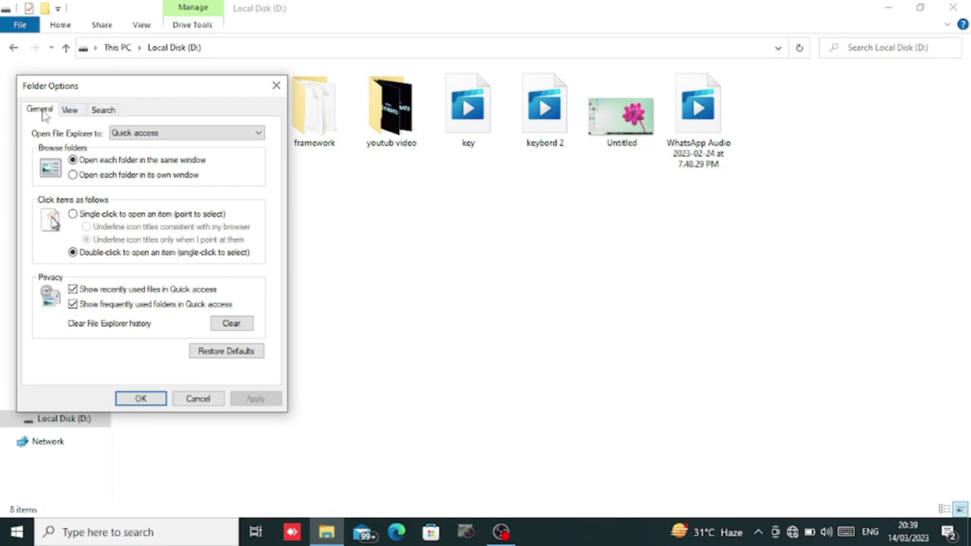
left_click(69, 110)
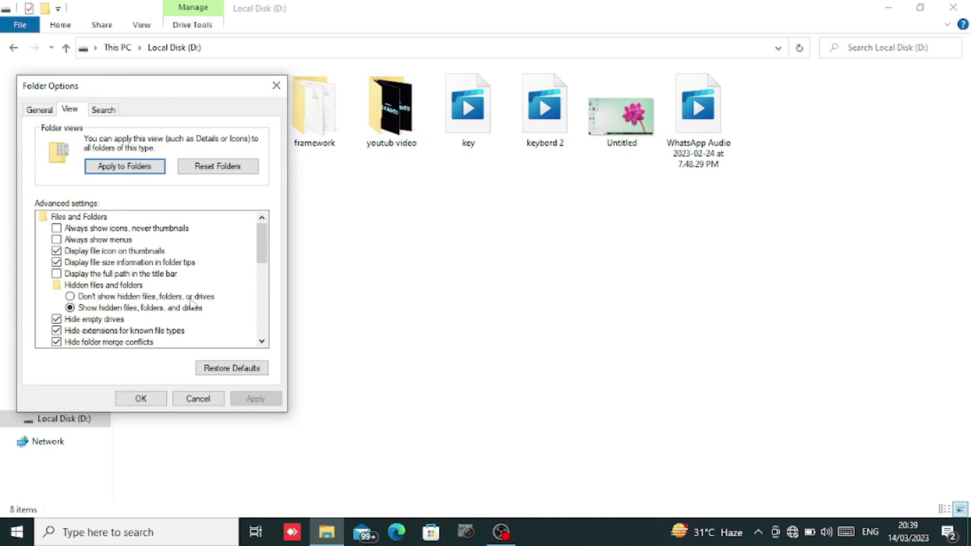
left_click(114, 297)
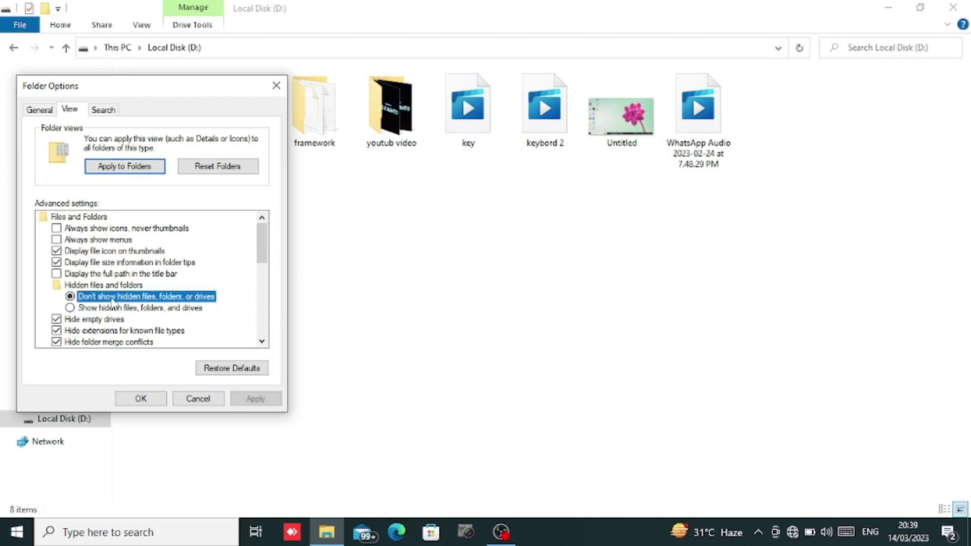
left_click(255, 398)
left_click(141, 399)
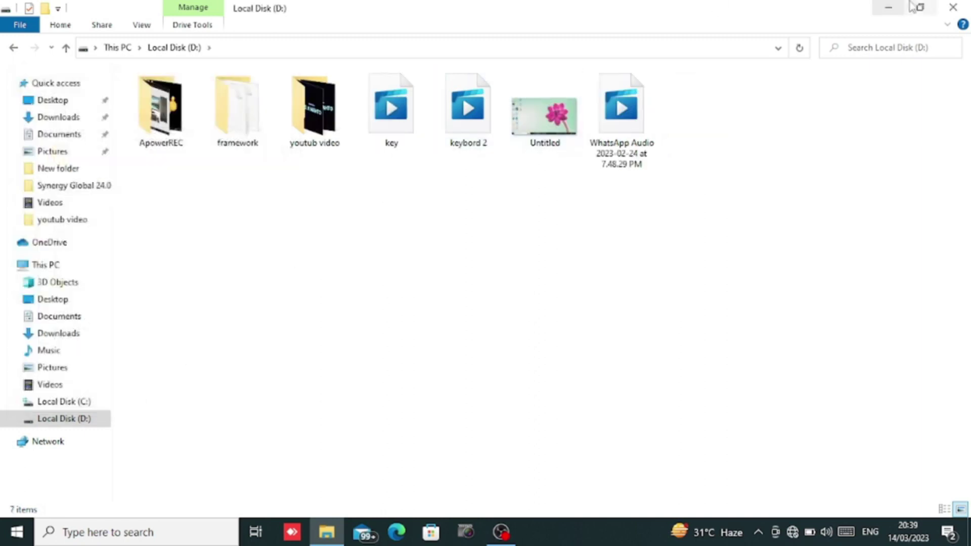
Step: Close the folder window and refresh the desktop twice
left_click(953, 7)
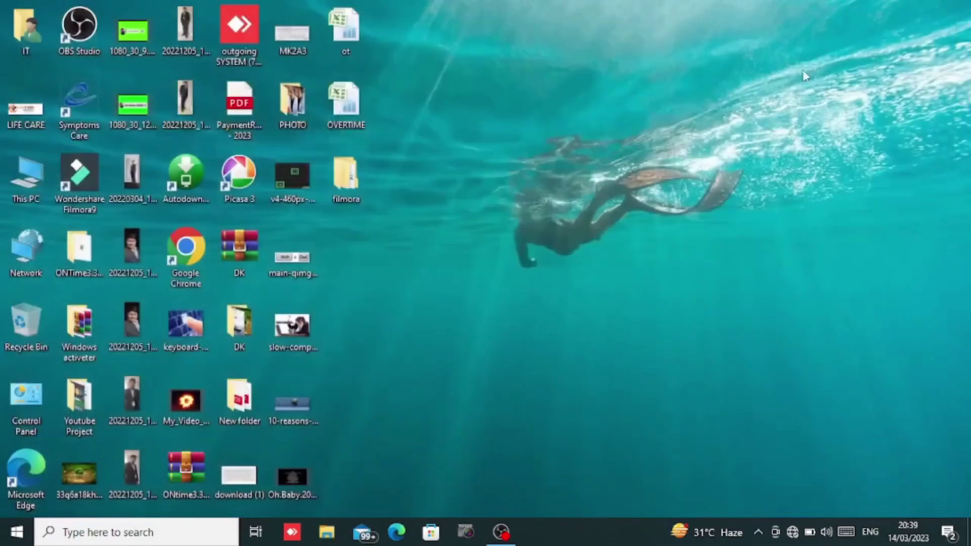
right_click(706, 132)
left_click(726, 168)
right_click(726, 168)
left_click(744, 214)
Step: Reopen Local Disk (D:) and check which folders and files are listed
double_click(28, 191)
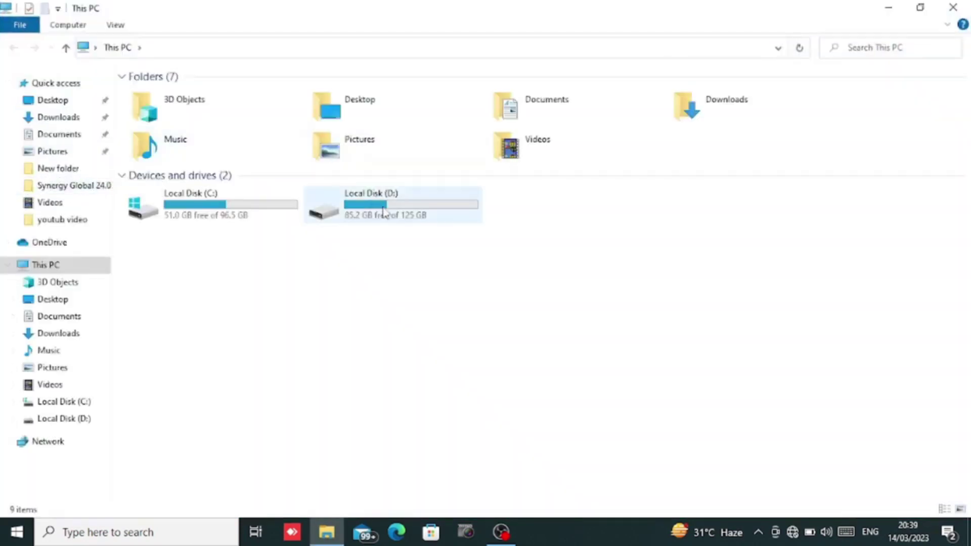
double_click(383, 212)
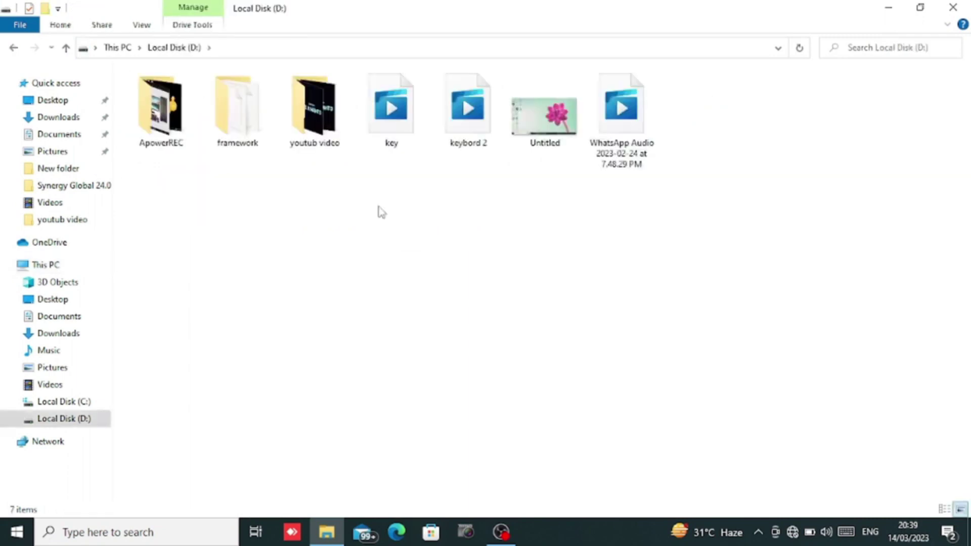
left_click_drag(164, 168, 752, 83)
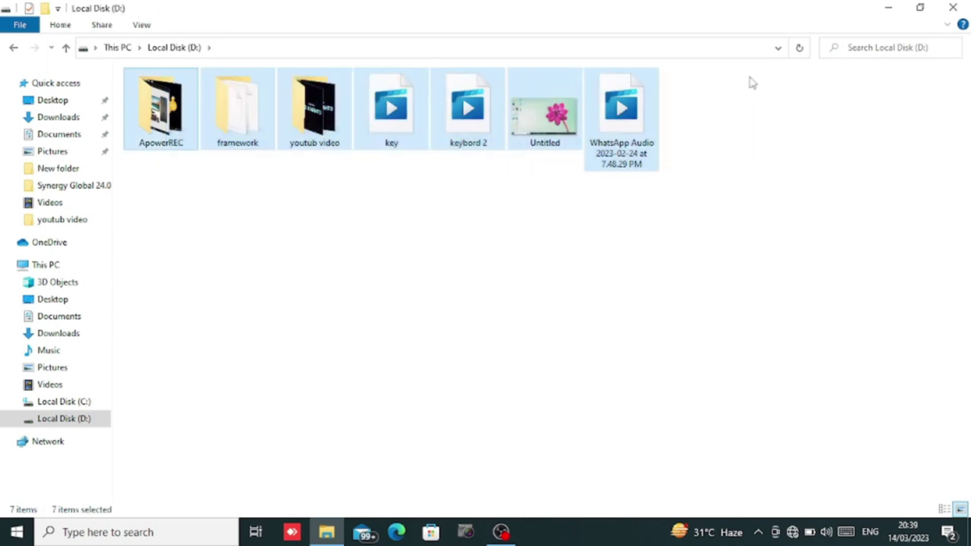
left_click(752, 82)
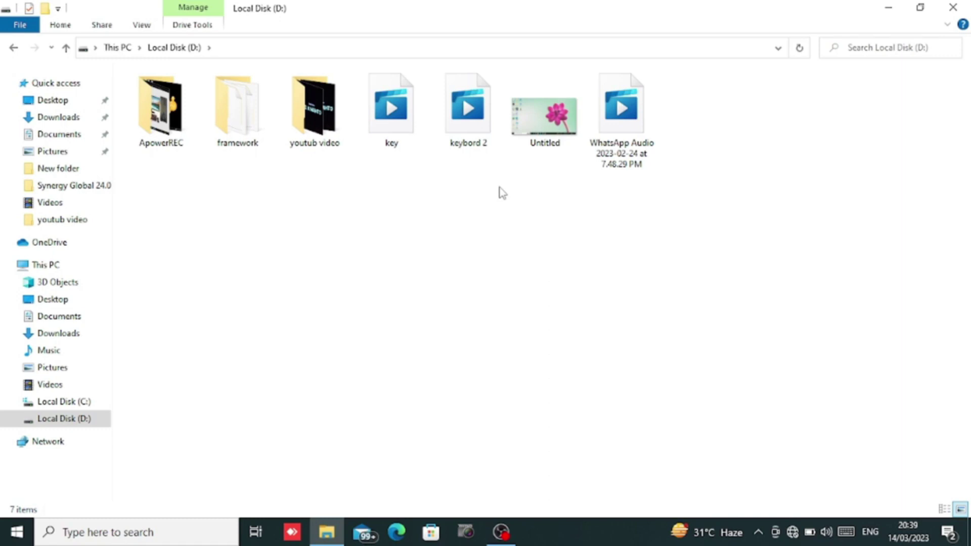
Step: Search Local Disk (D:) for "d drive", clear the search text and close the window
left_click(896, 50)
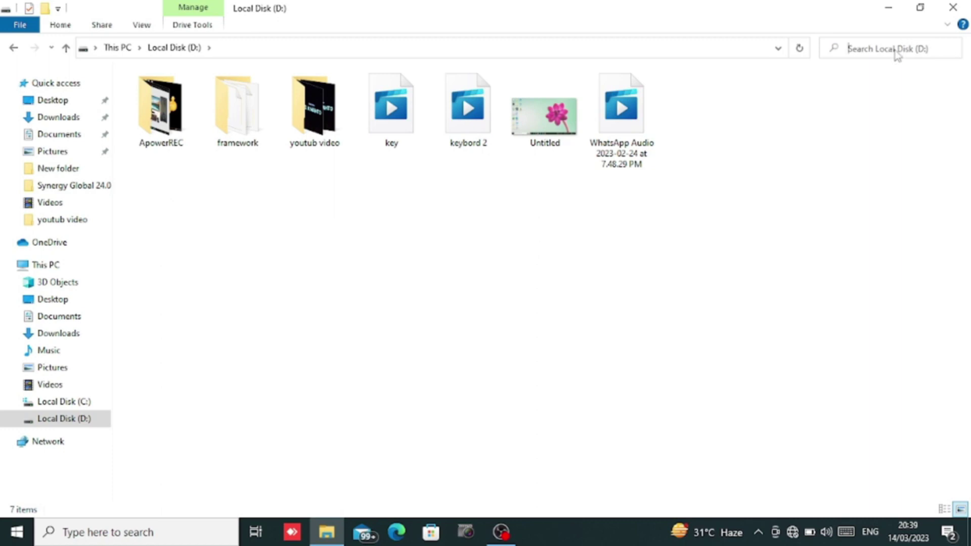
type("d")
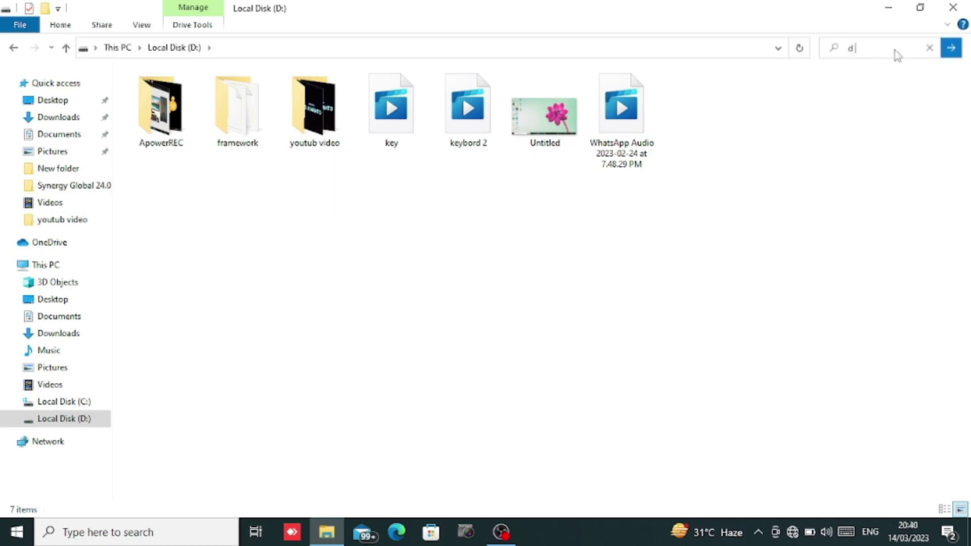
type(" drive")
key("Tab")
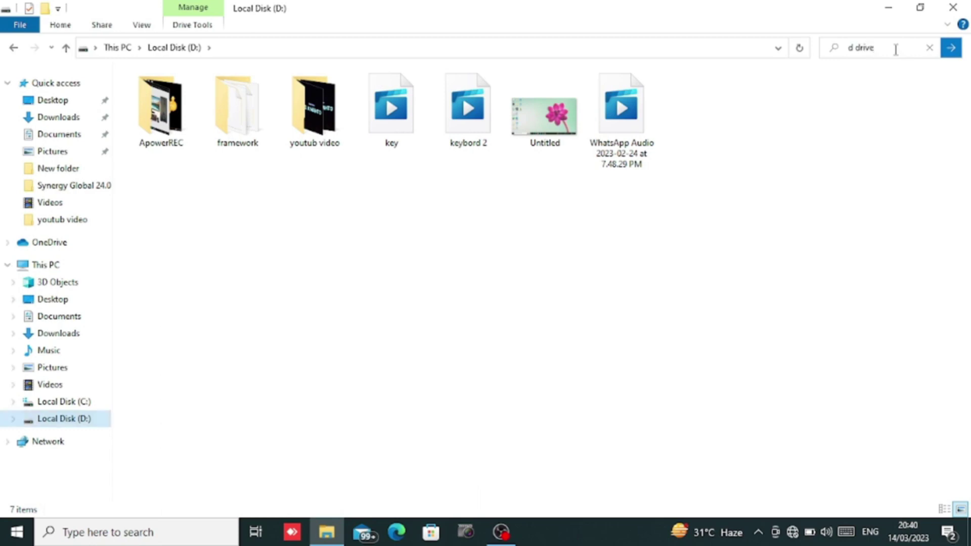
key("Return")
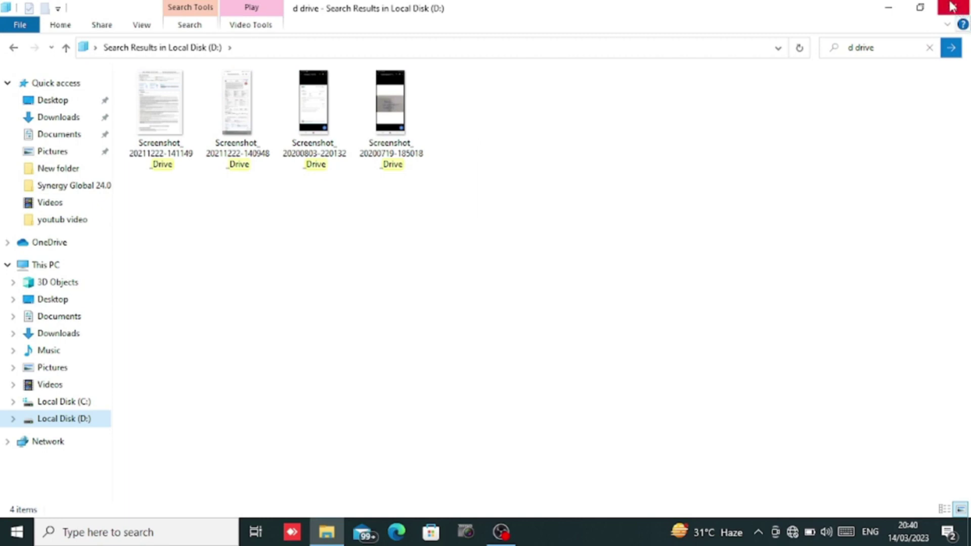
left_click(929, 47)
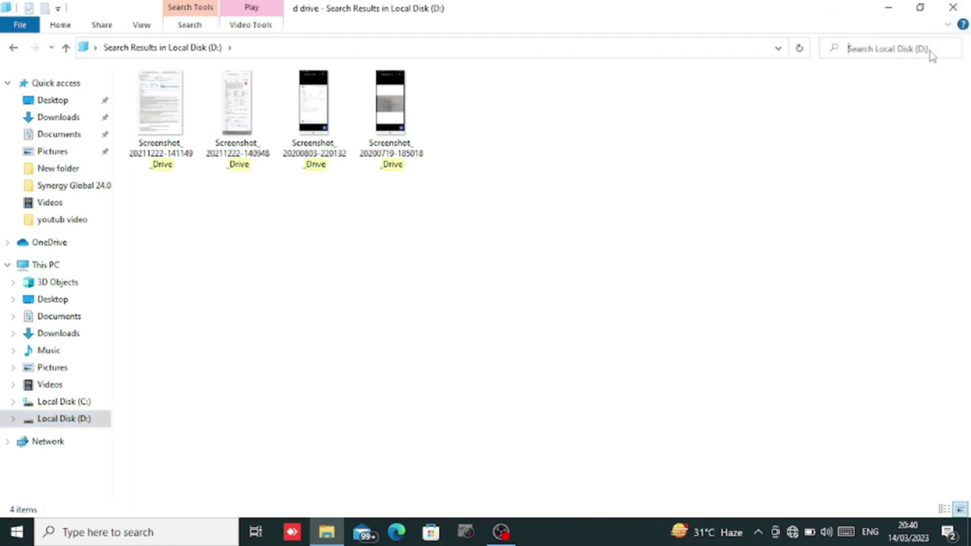
left_click(952, 8)
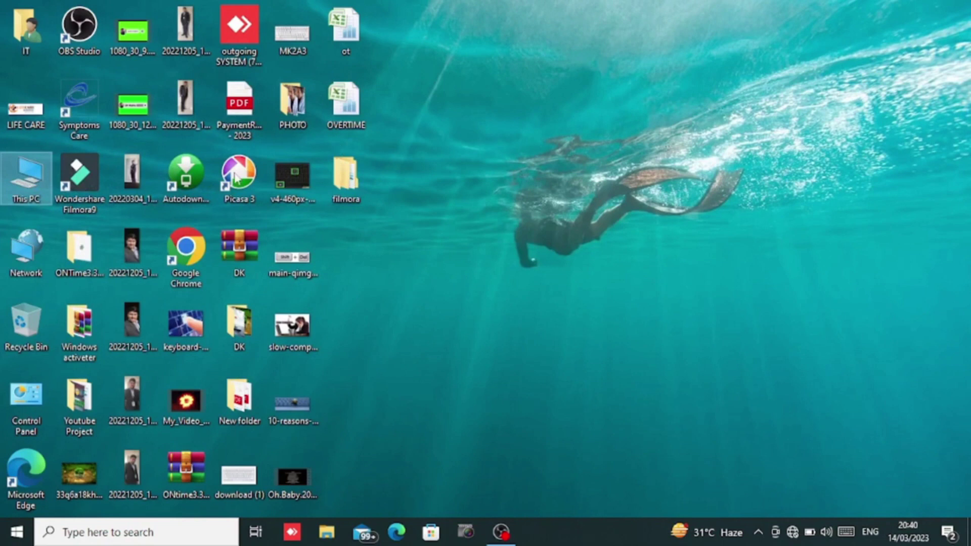
Step: Open Local Disk (D:) again and apply the folder option "Show hidden files, folders, and drives"
double_click(16, 178)
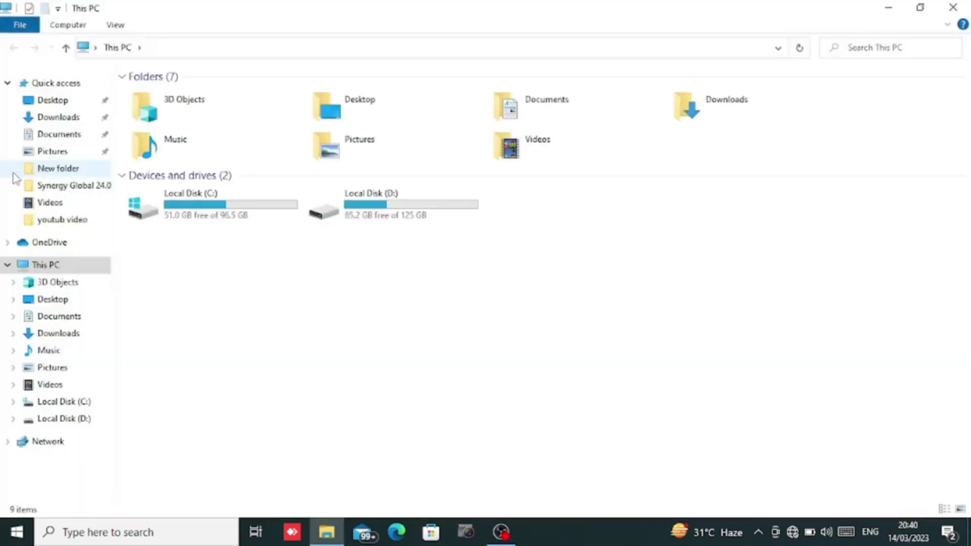
double_click(438, 217)
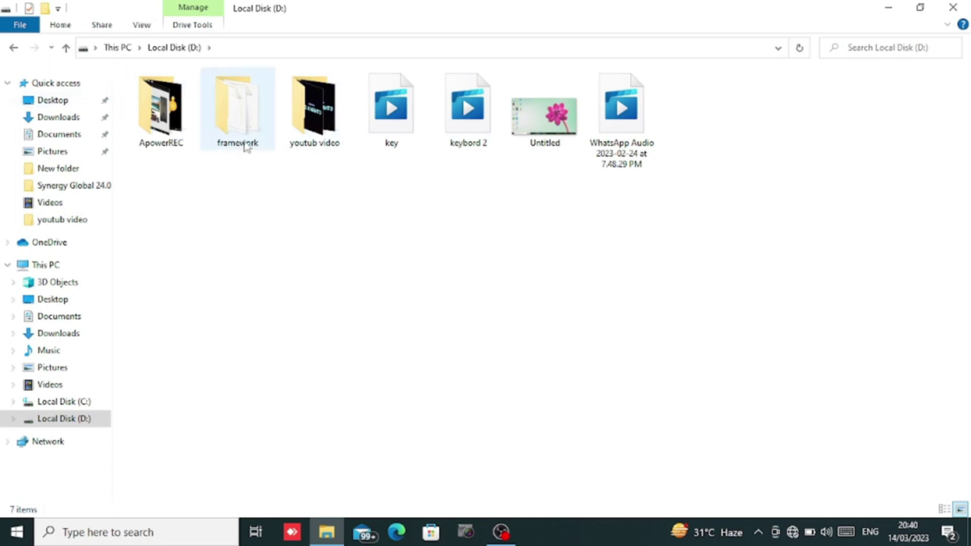
left_click(142, 27)
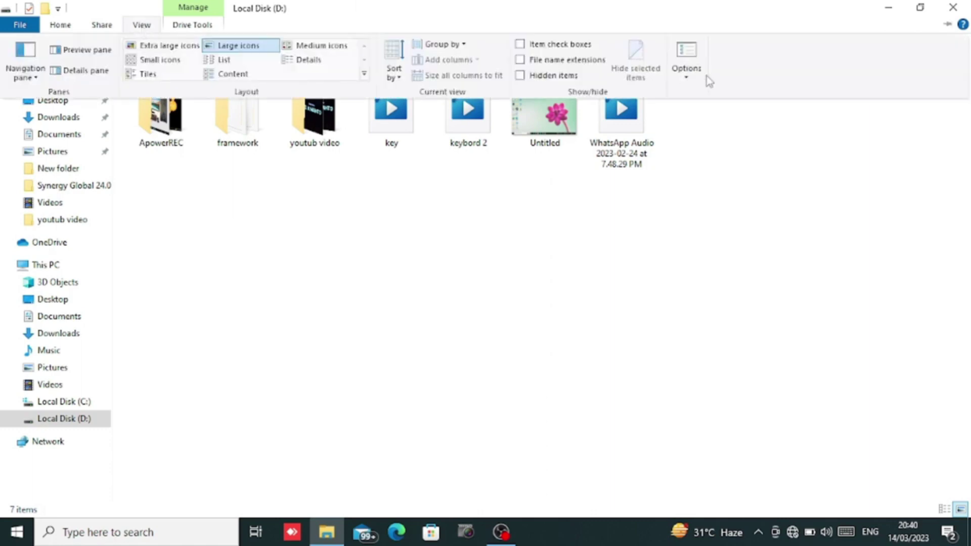
left_click(691, 76)
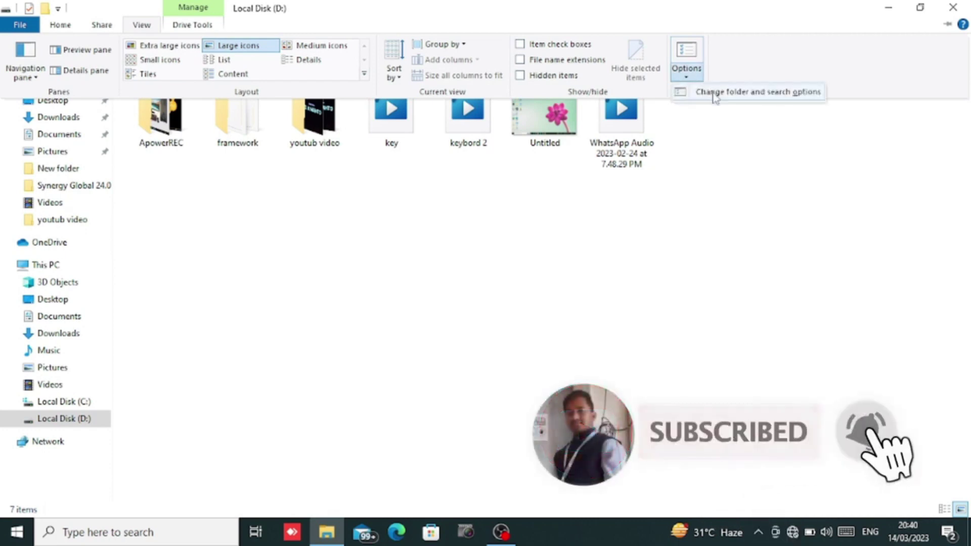
left_click(714, 93)
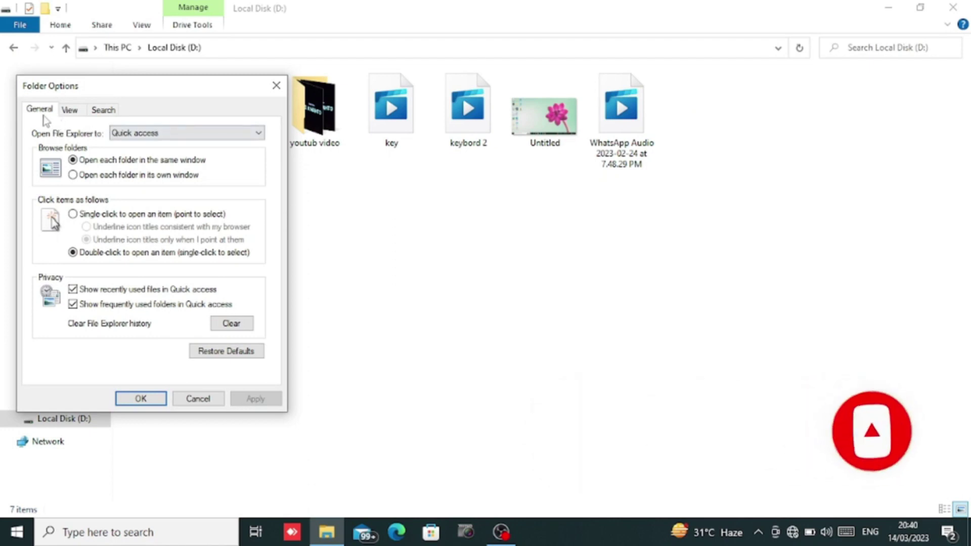
left_click(70, 111)
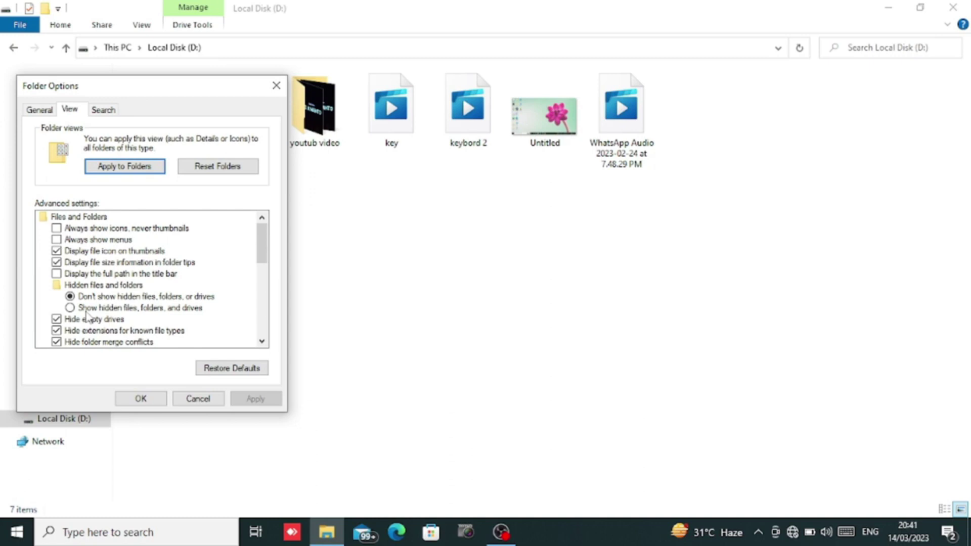
left_click_drag(188, 94, 743, 208)
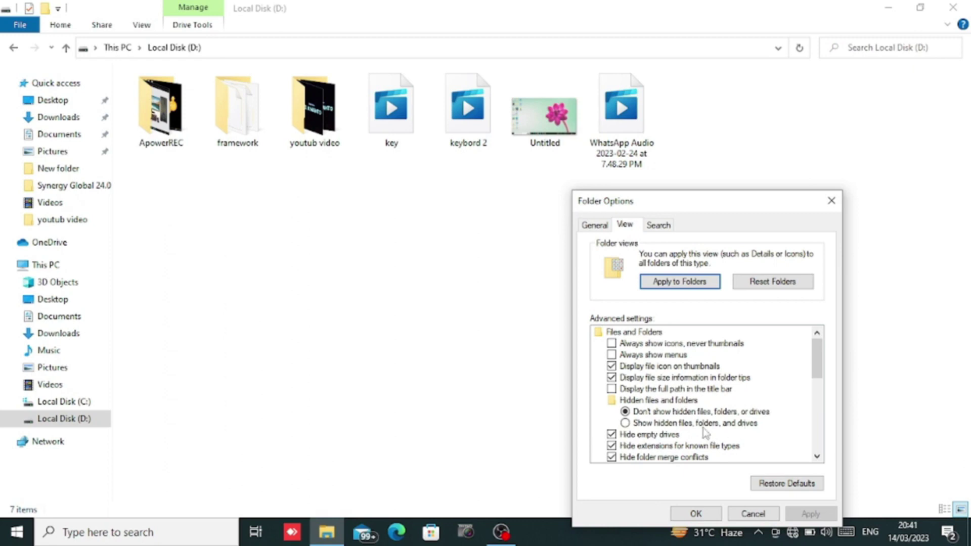
left_click(652, 425)
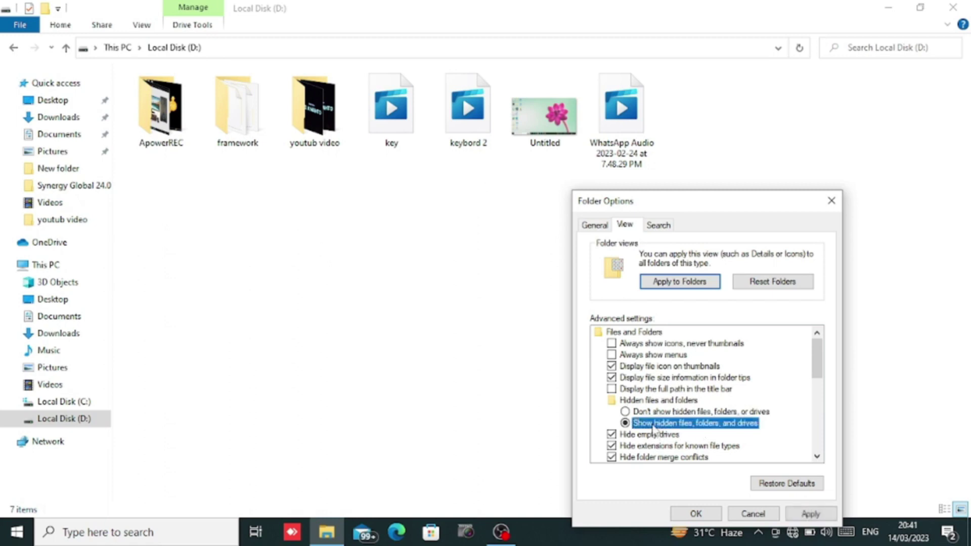
left_click(813, 514)
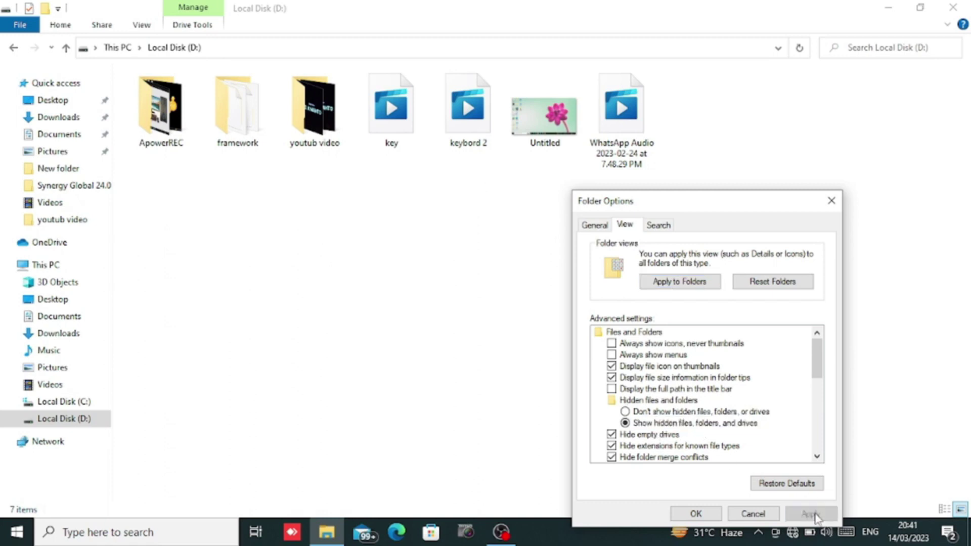
left_click(697, 514)
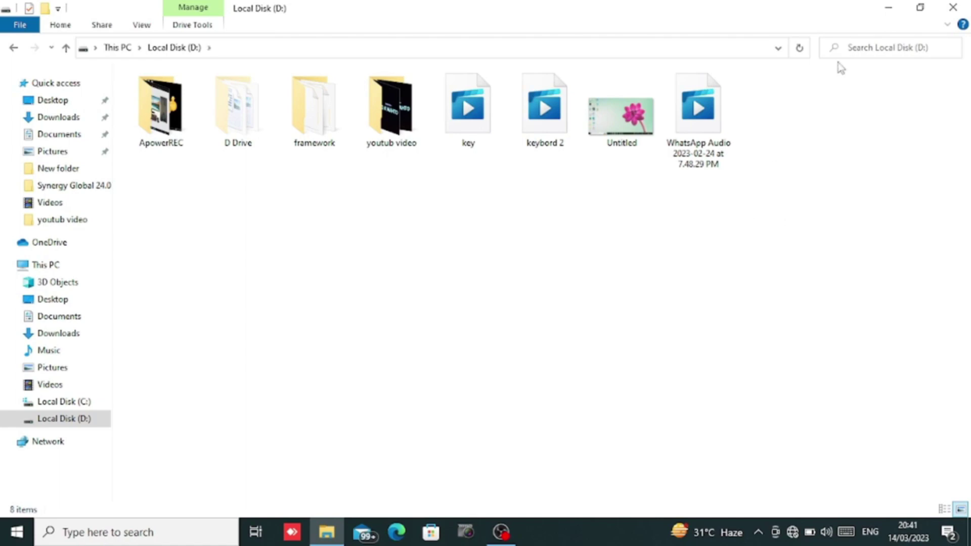
Step: Close the Local Disk (D:) window and refresh the desktop
left_click(951, 7)
right_click(733, 80)
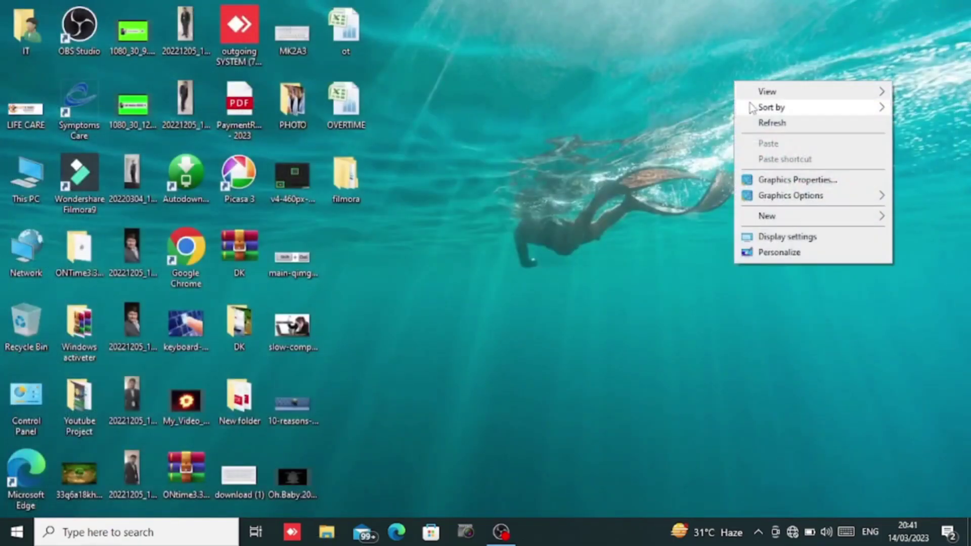
left_click(756, 123)
Step: Reopen Local Disk (D:) to check for the D Drive folder and refresh the contents view
double_click(26, 177)
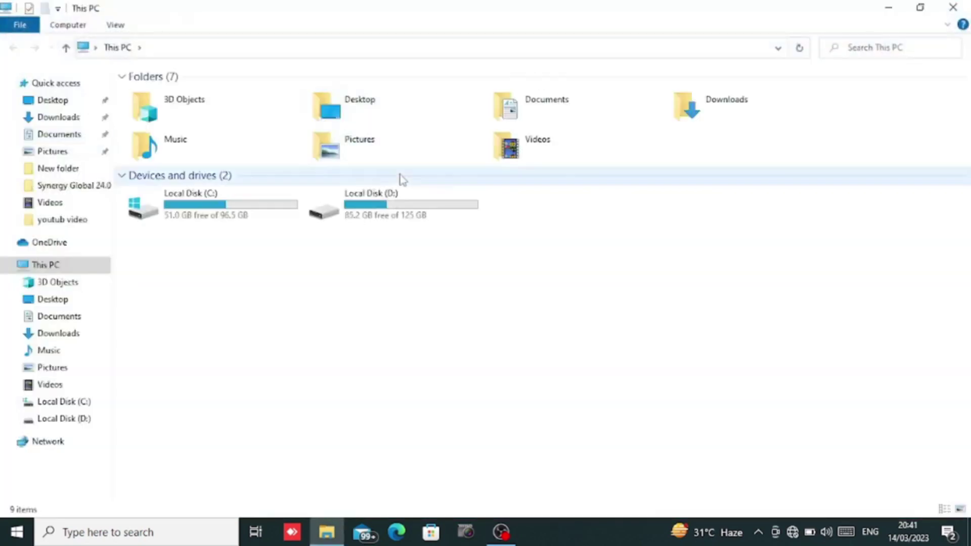
double_click(387, 201)
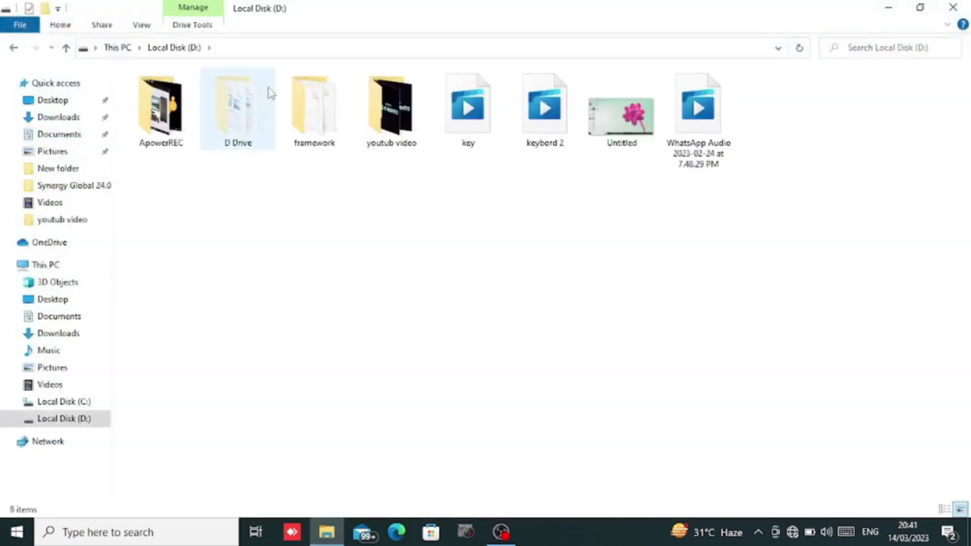
right_click(322, 293)
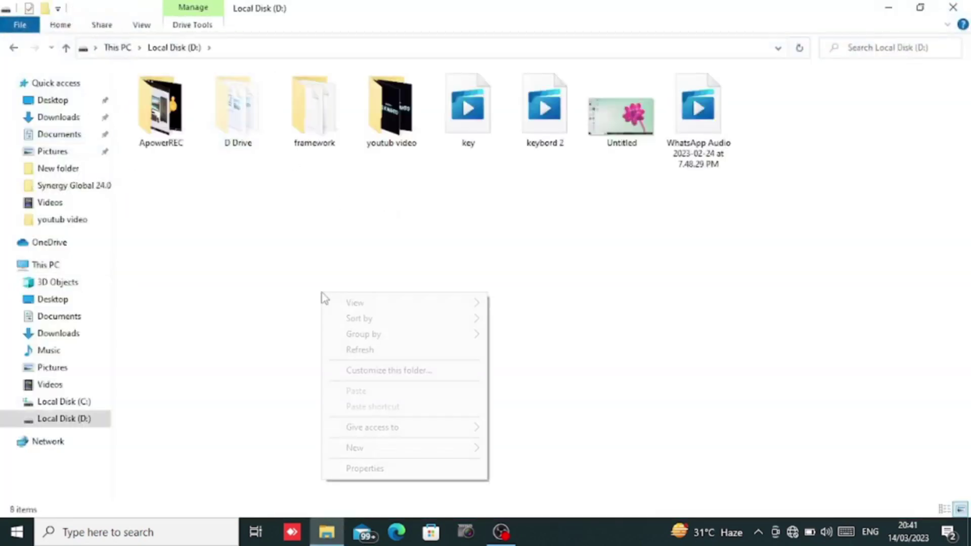
left_click(360, 350)
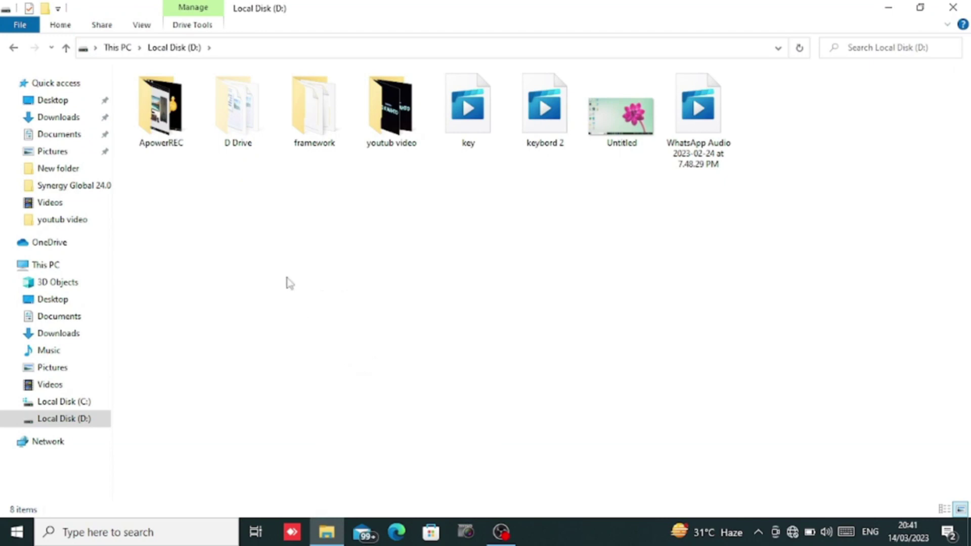
Step: Open the D Drive folder to view its contents, return to Local Disk (D:) and clear the selection
double_click(232, 124)
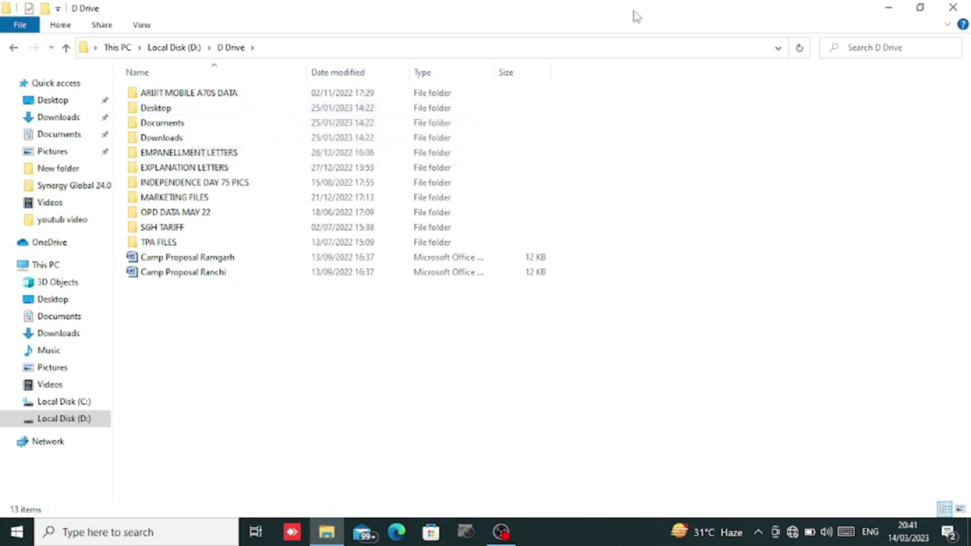
left_click(14, 50)
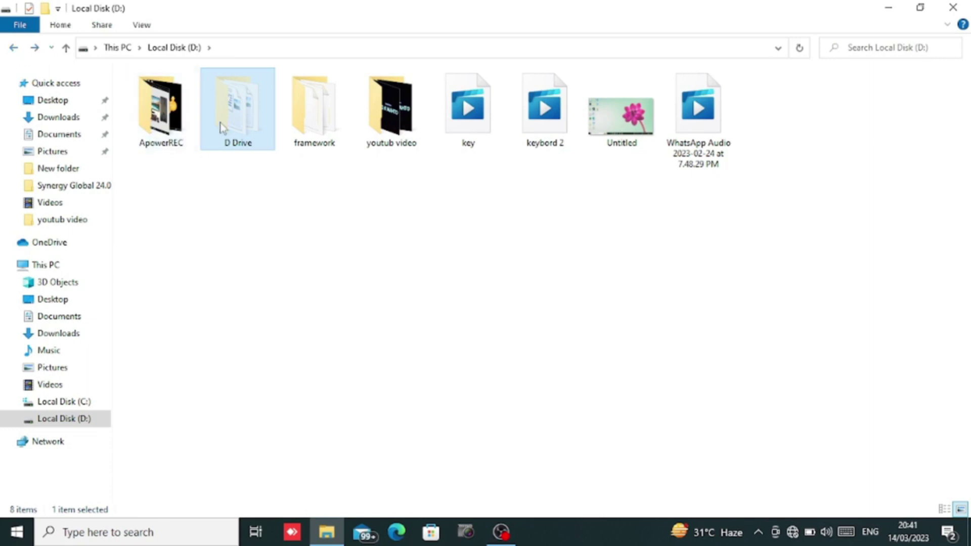
left_click(323, 131)
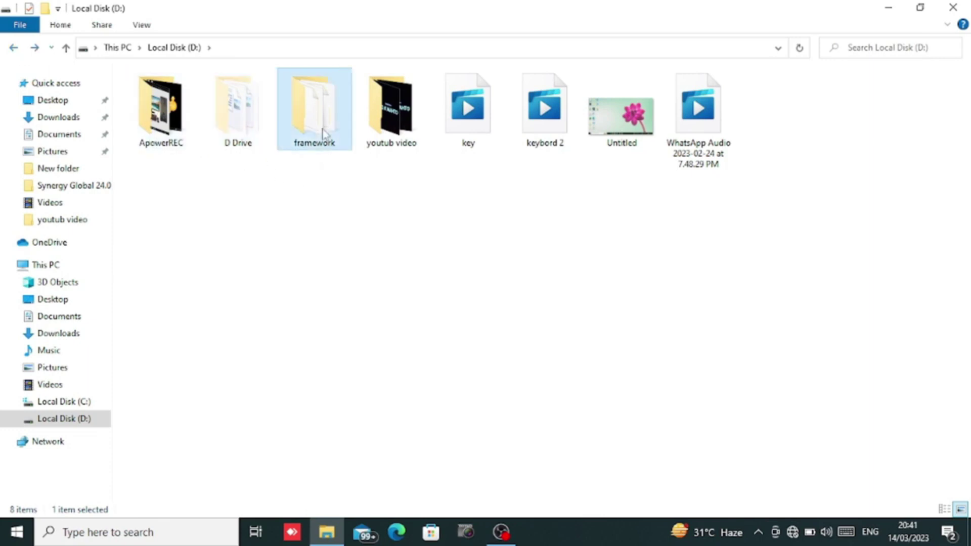
left_click(336, 204)
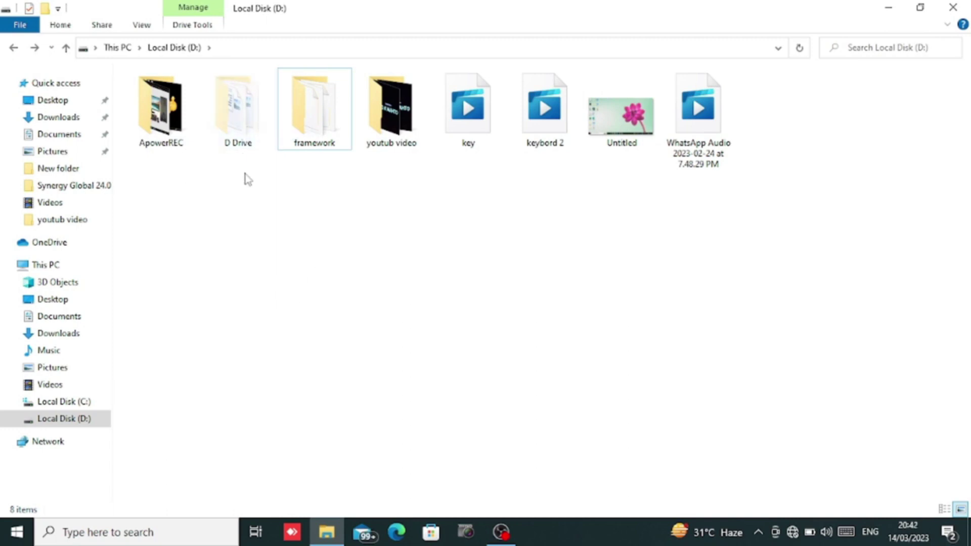
Step: Remove the Hidden attribute from the D Drive folder in its properties, applying the change to this folder only
mouse_move(238, 133)
left_click(248, 136)
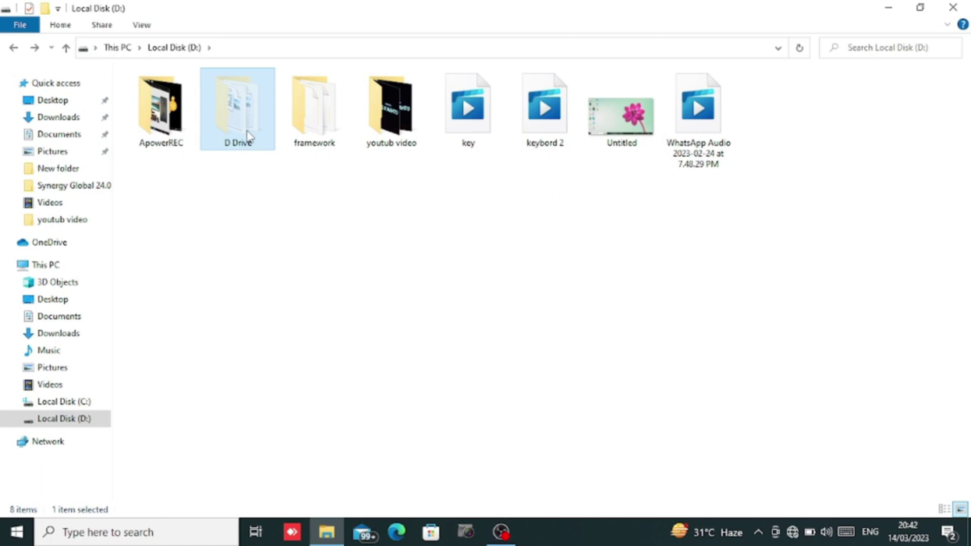
right_click(247, 136)
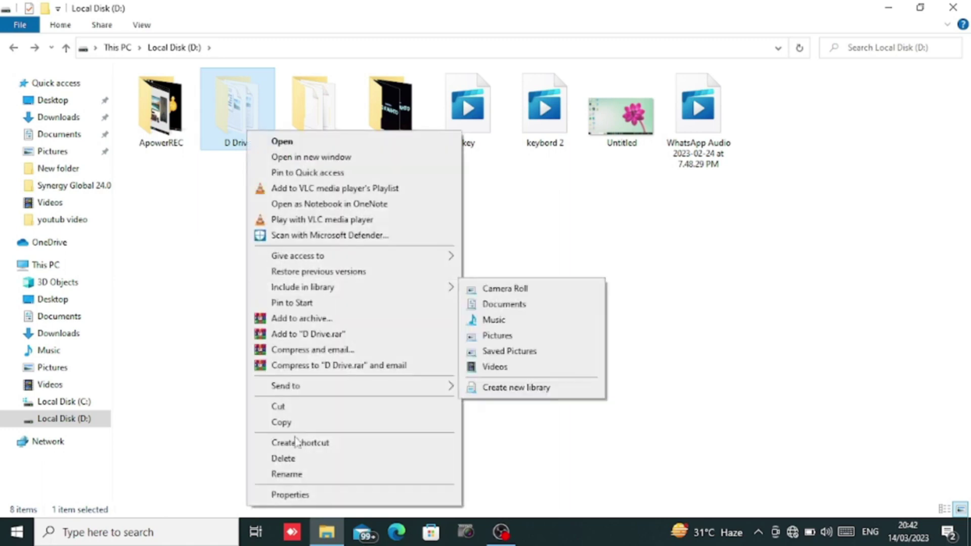
left_click(297, 494)
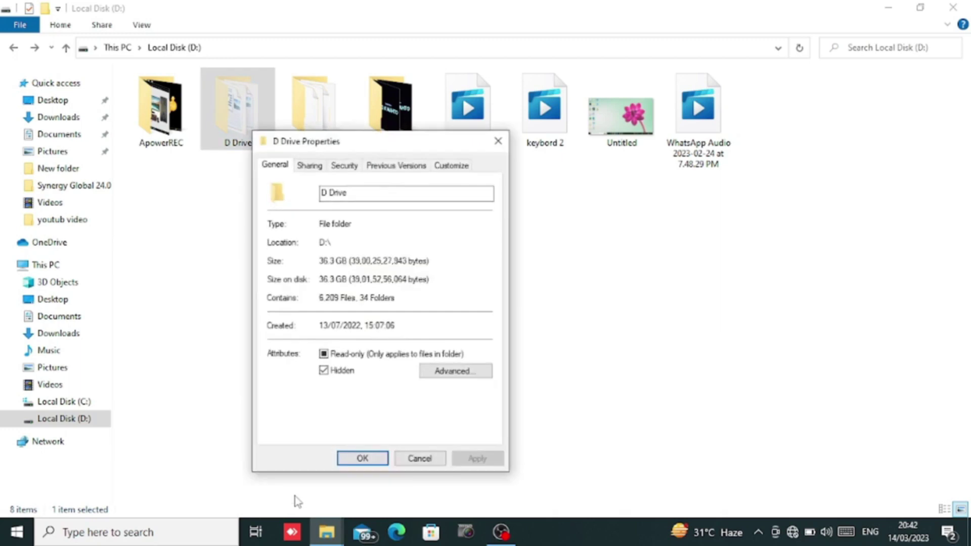
left_click(324, 371)
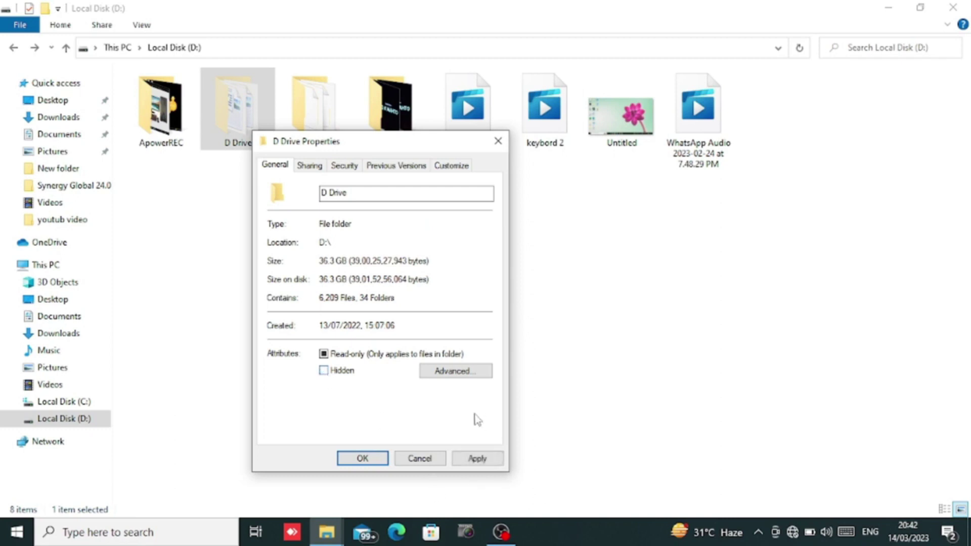
left_click(477, 458)
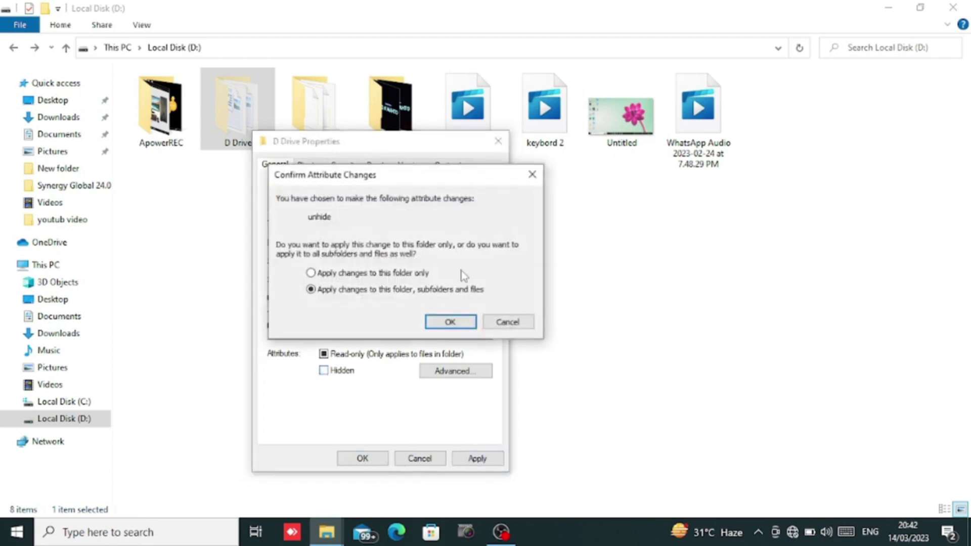
left_click(329, 274)
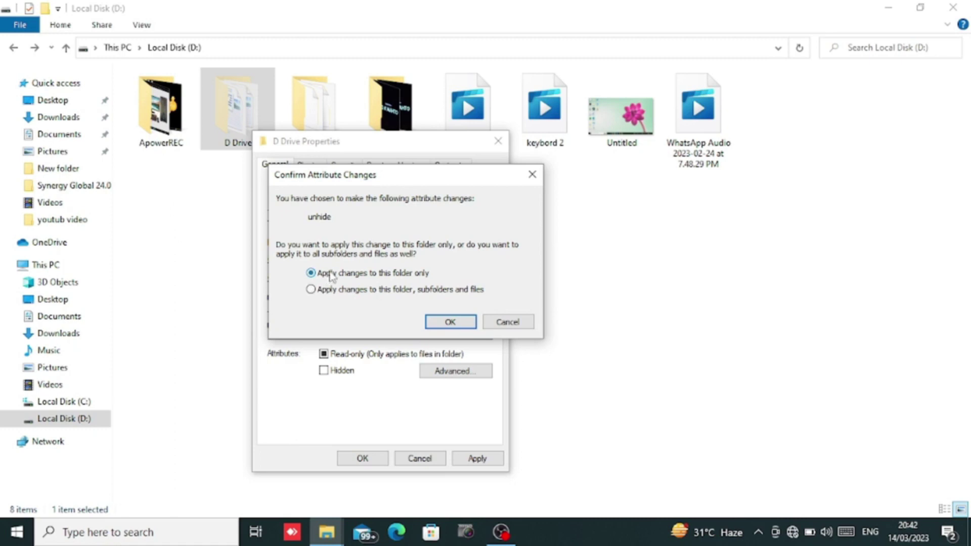
left_click(450, 322)
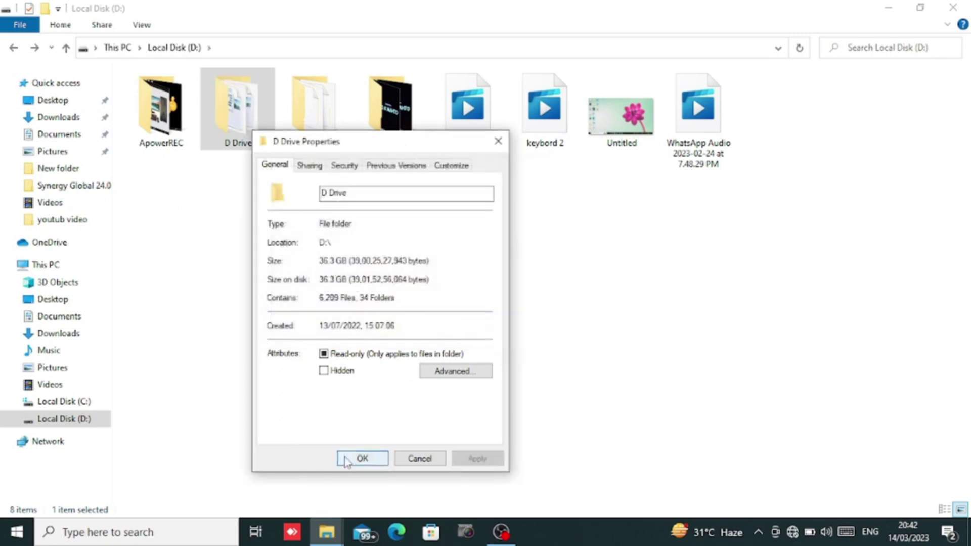
left_click(342, 458)
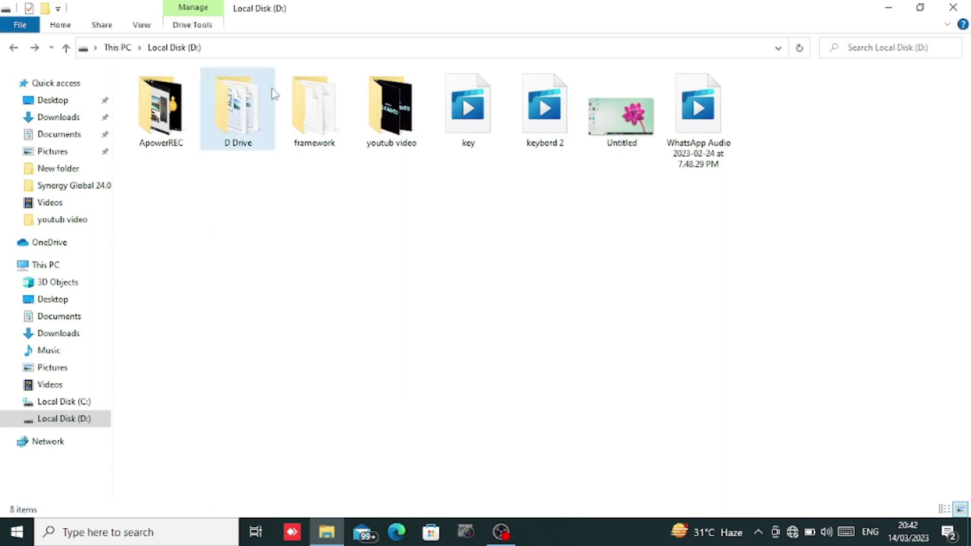
left_click(314, 103)
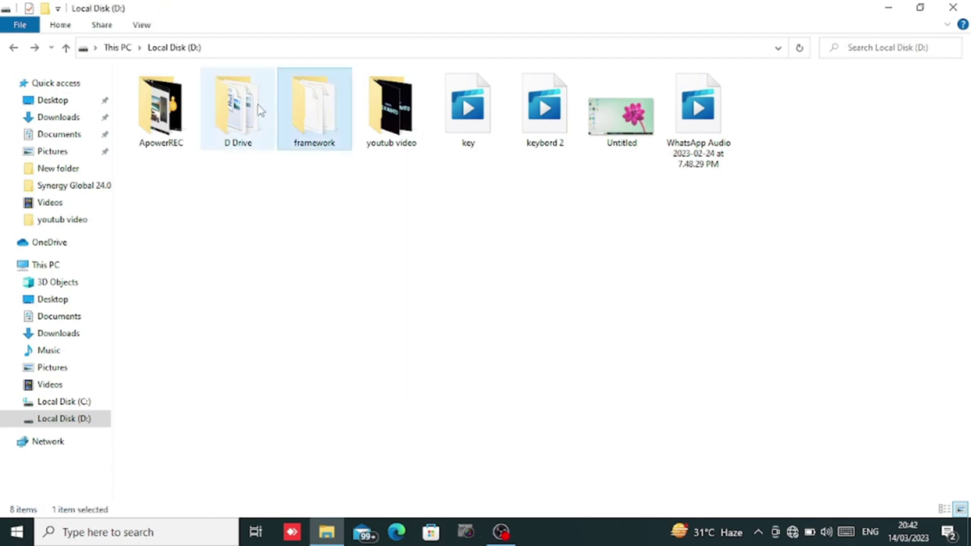
left_click(272, 225)
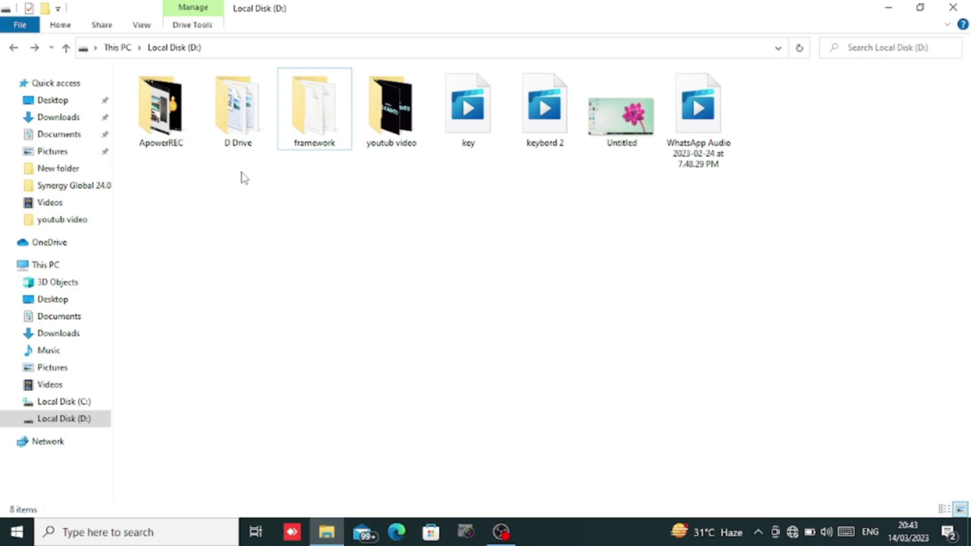
left_click(142, 27)
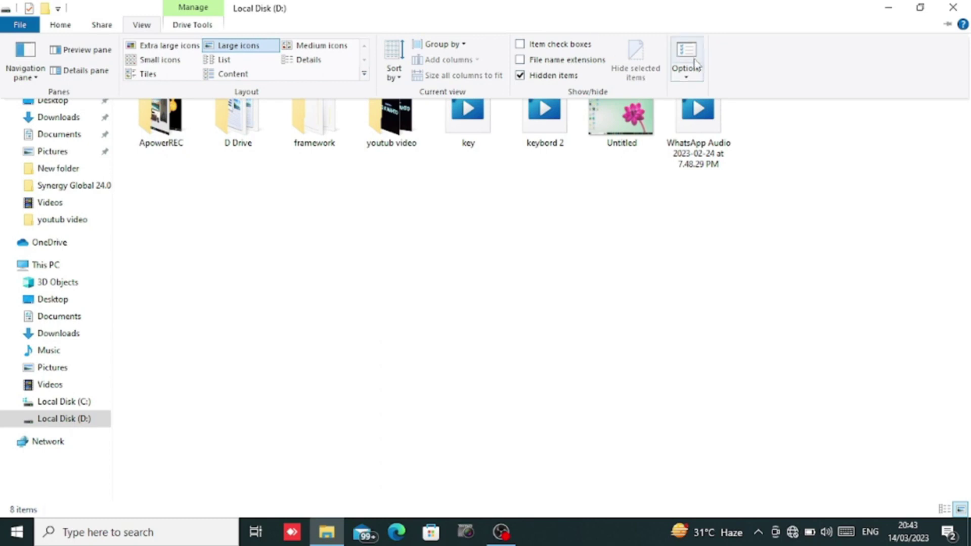
left_click(531, 271)
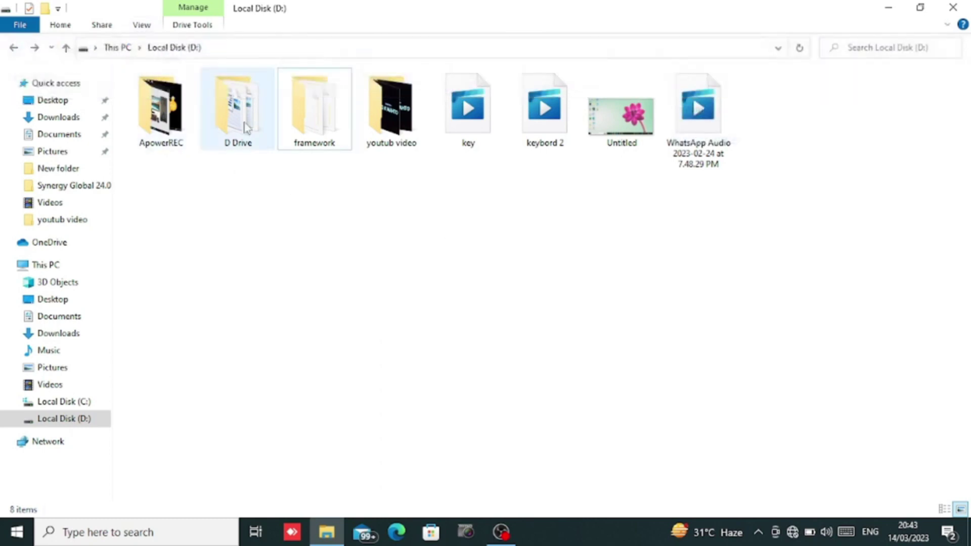
mouse_move(242, 145)
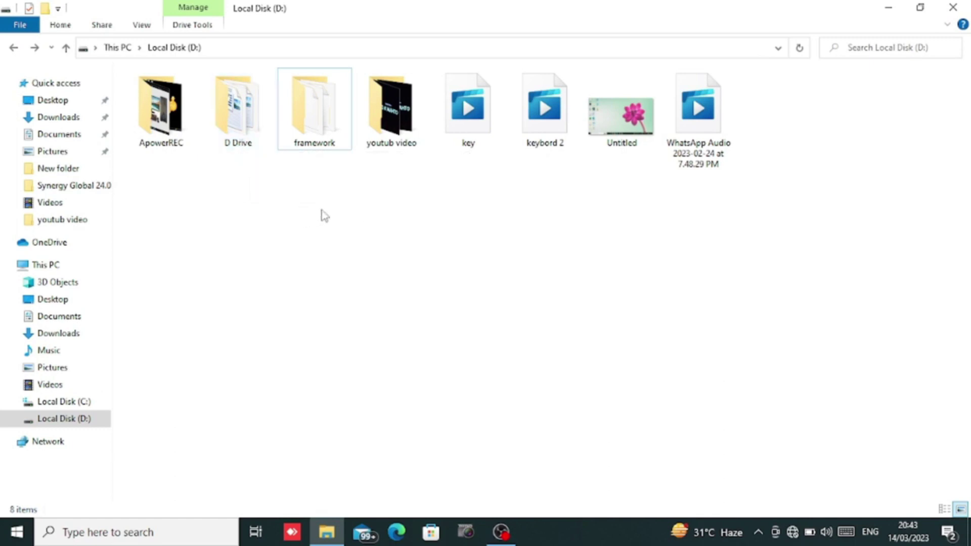
Step: Close the Local Disk (D:) window and refresh the desktop
left_click(953, 7)
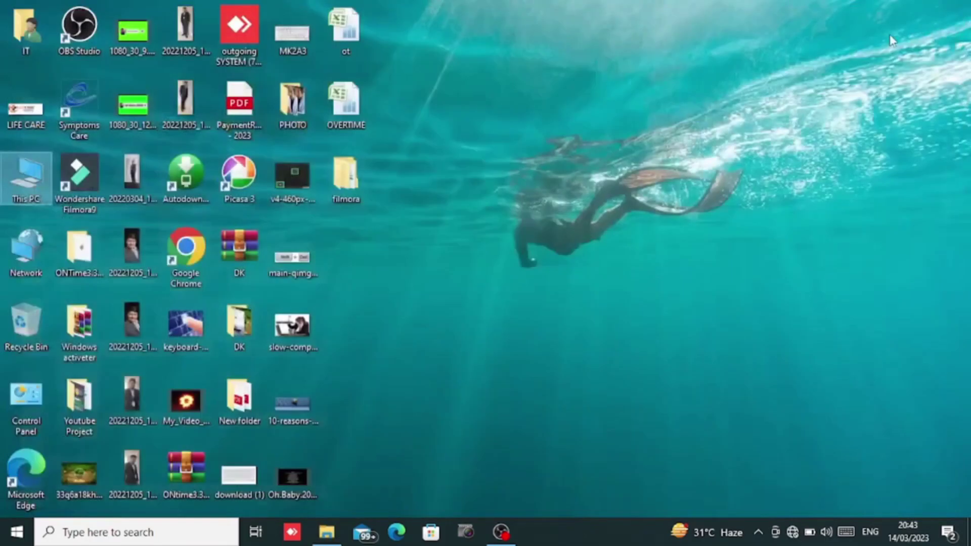
right_click(618, 94)
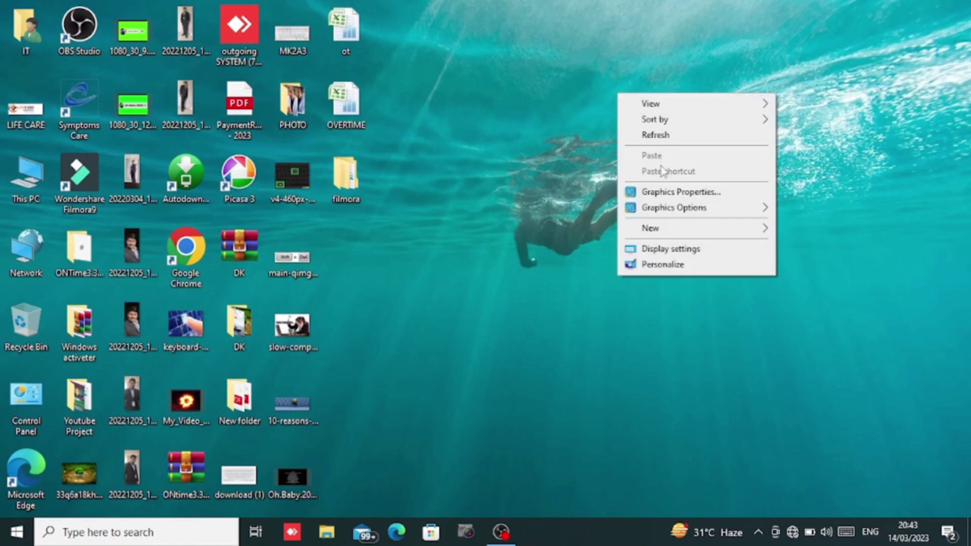
left_click(656, 135)
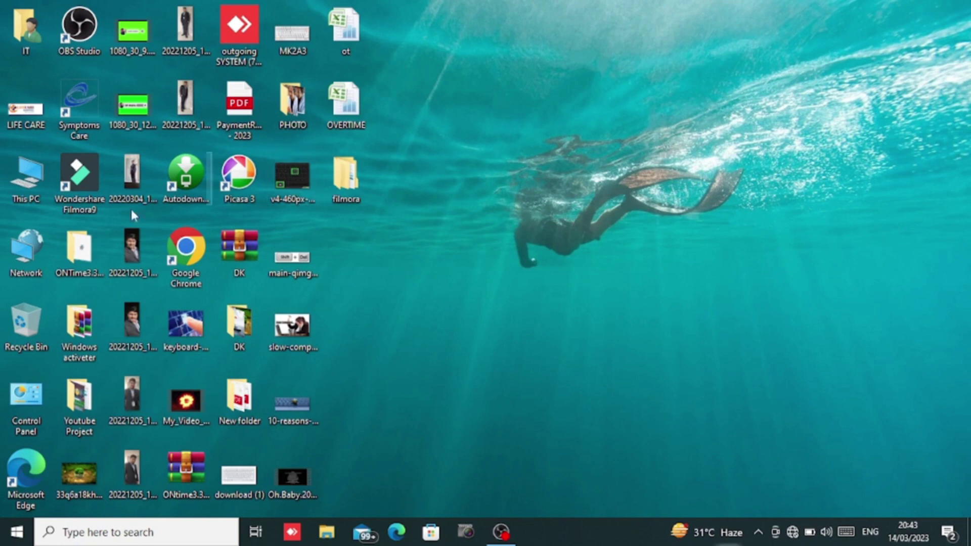
Step: Open This PC from the desktop
double_click(22, 191)
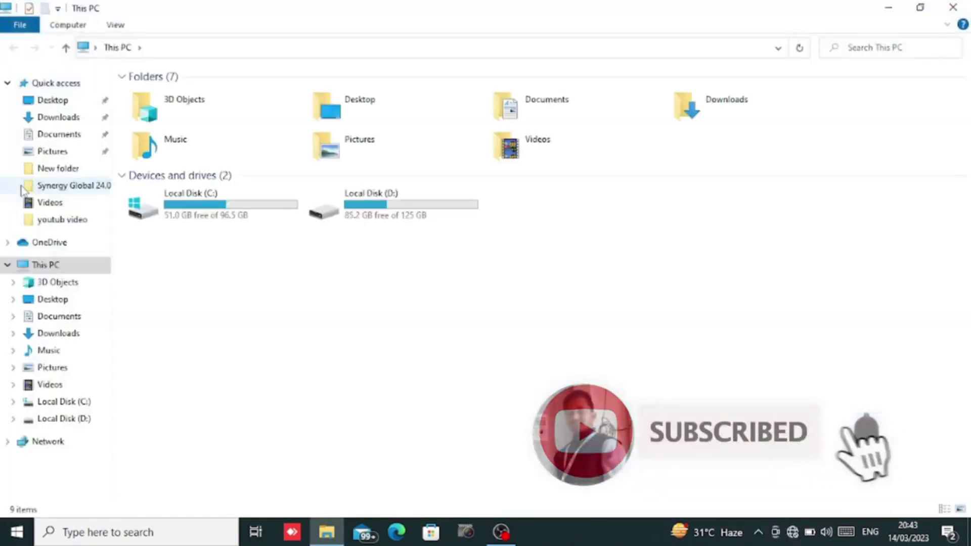